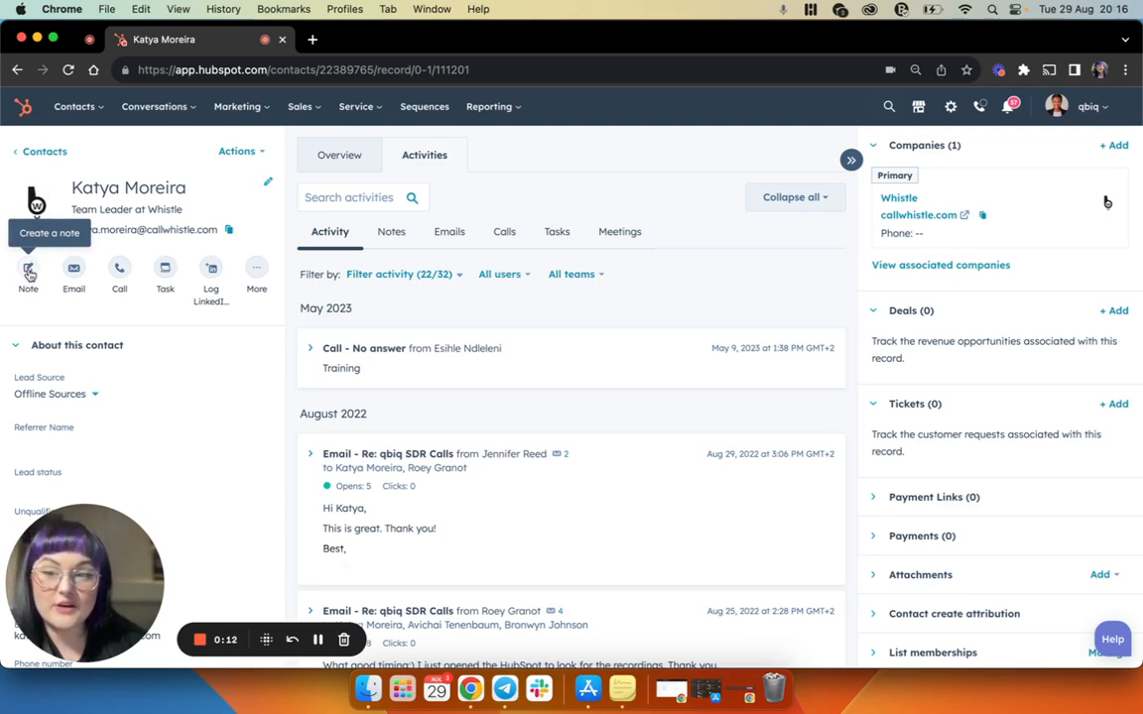
# Start a new note on the contact record with the text "Training".
pyautogui.click(29, 274)
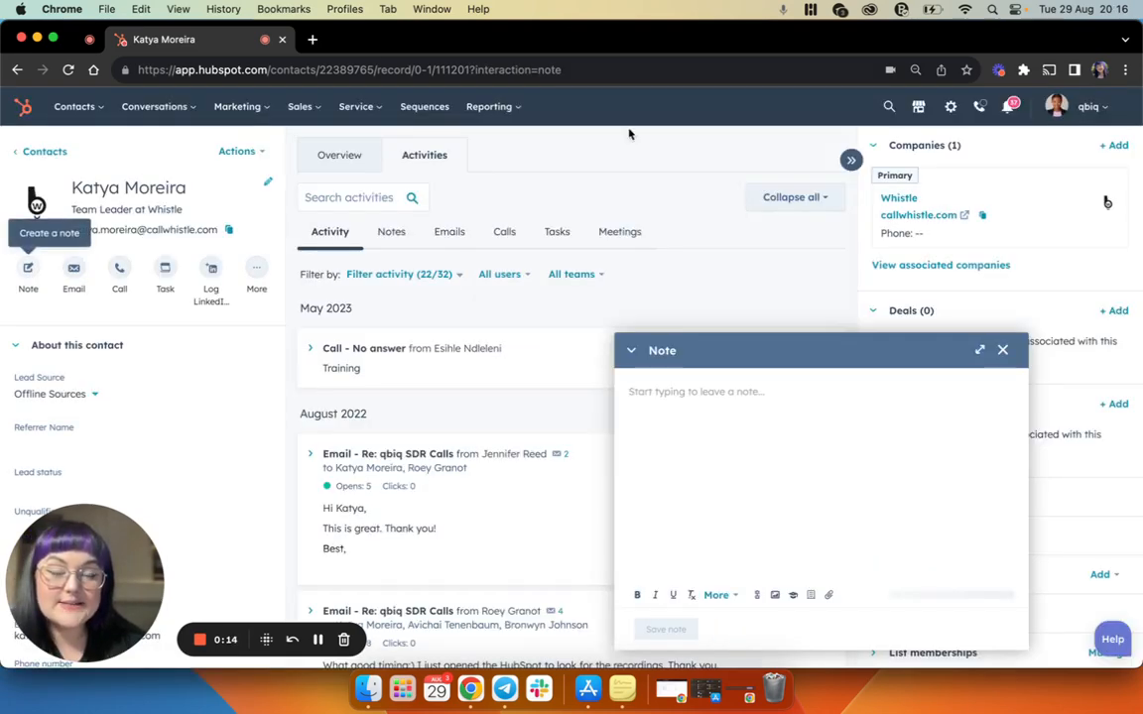
pyautogui.write('Tra')
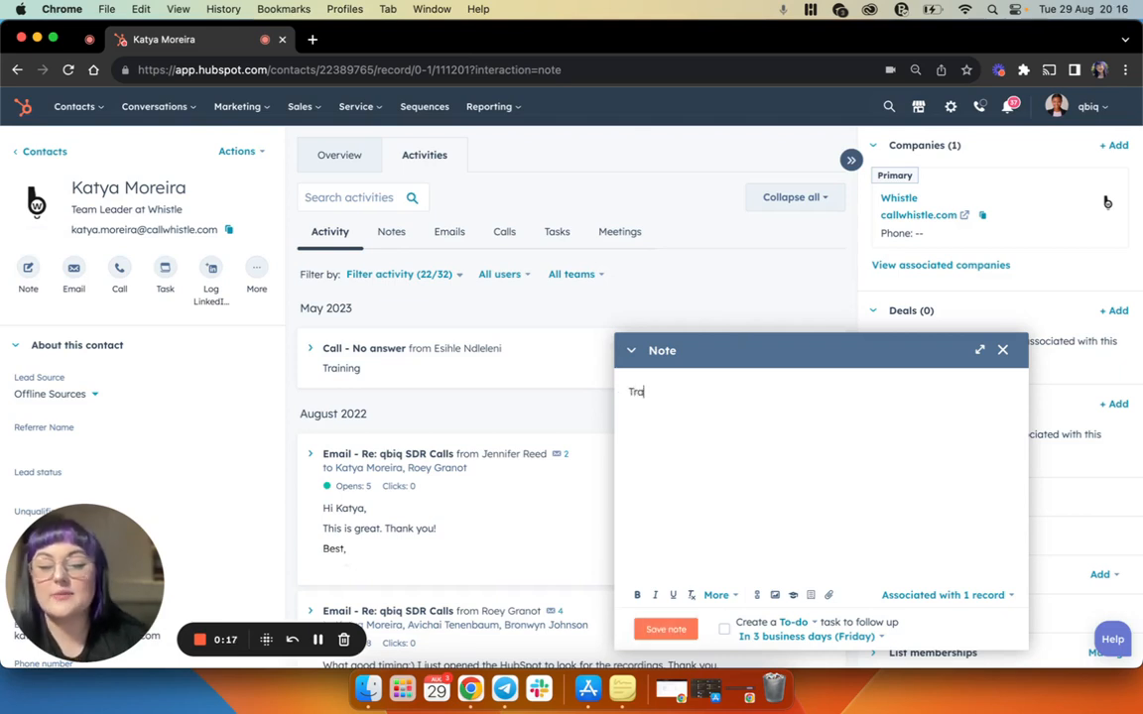
pyautogui.write('ining')
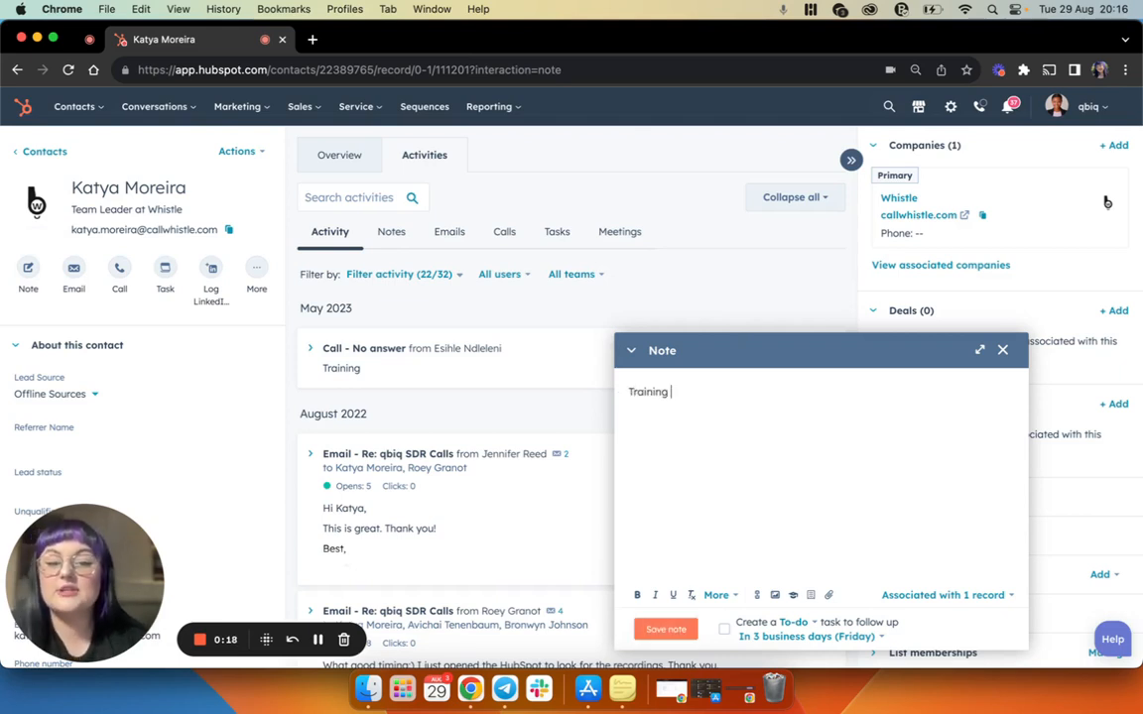
# Attach a To-do follow-up task due in 3 business days (Friday) to the note and save it.
pyautogui.click(656, 631)
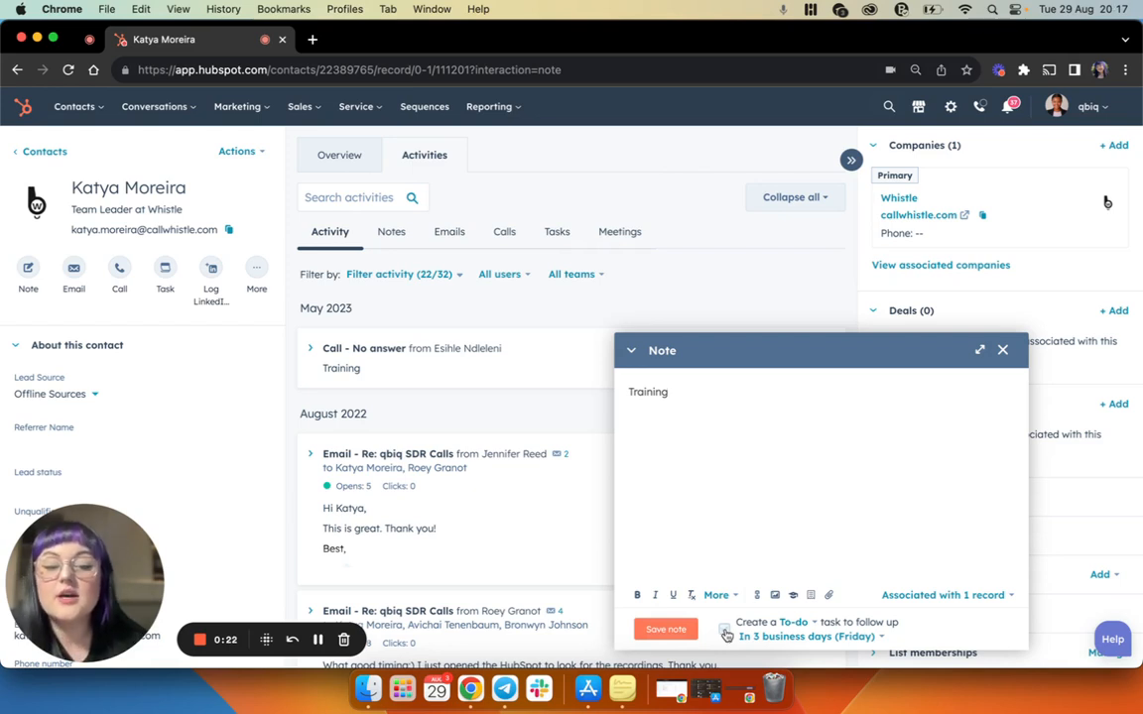
pyautogui.click(808, 624)
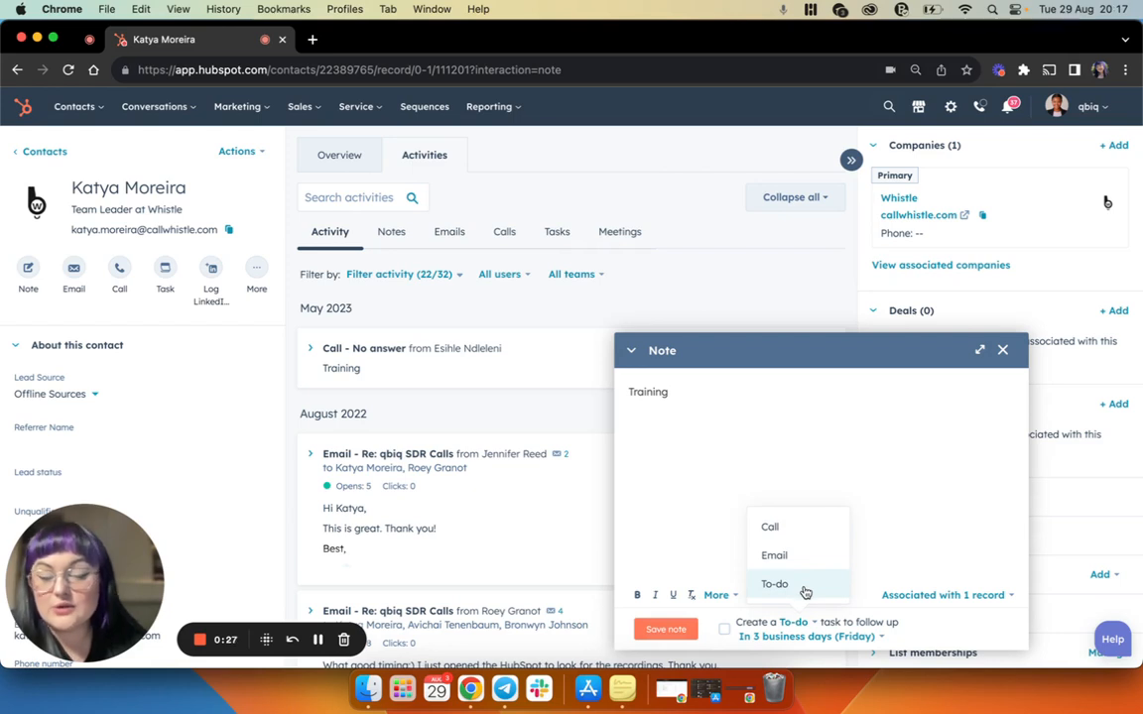
pyautogui.click(831, 639)
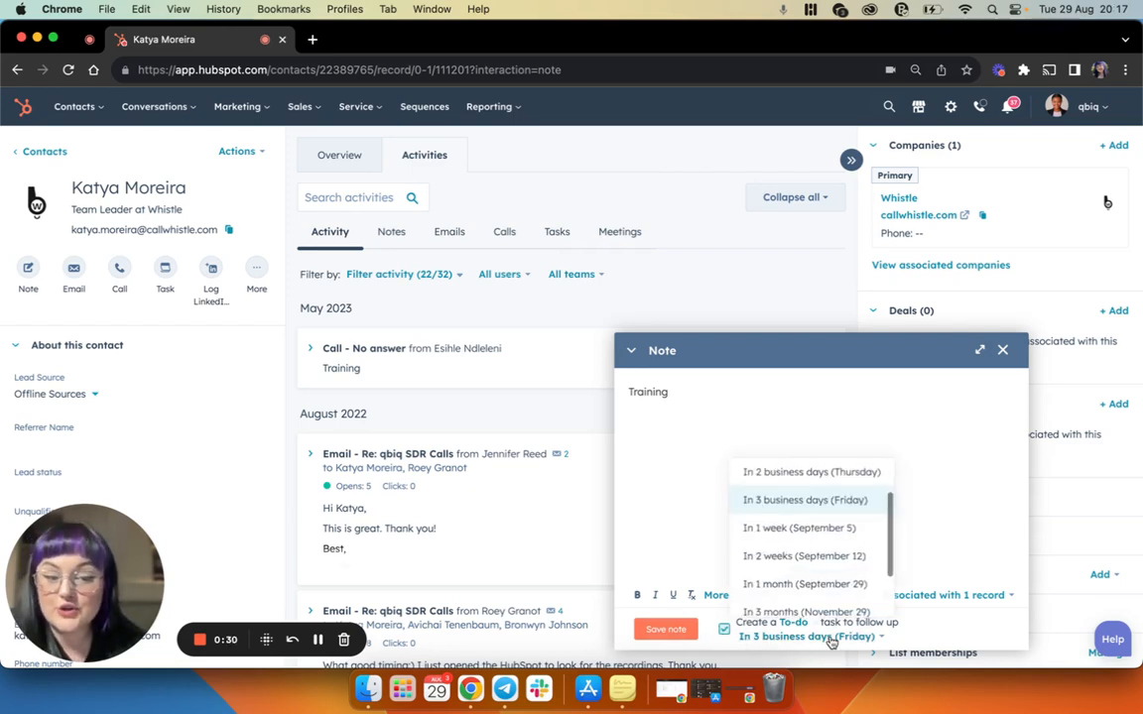
pyautogui.scroll(2, 831, 498)
pyautogui.scroll(-5, 831, 498)
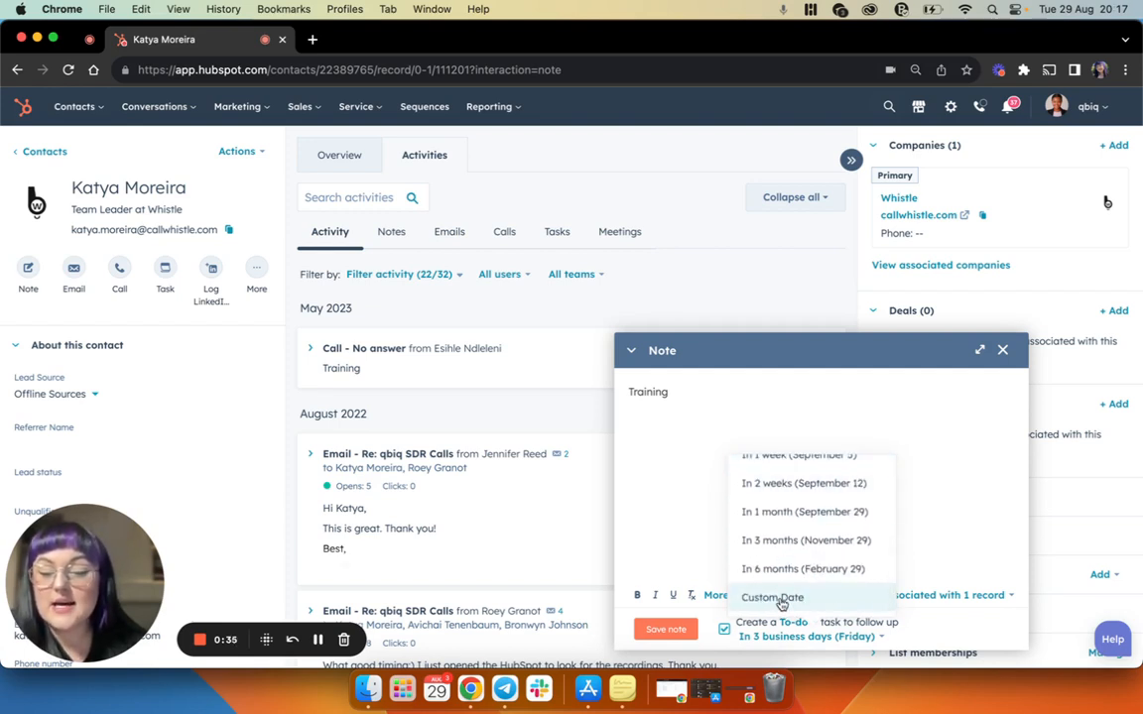
pyautogui.click(956, 508)
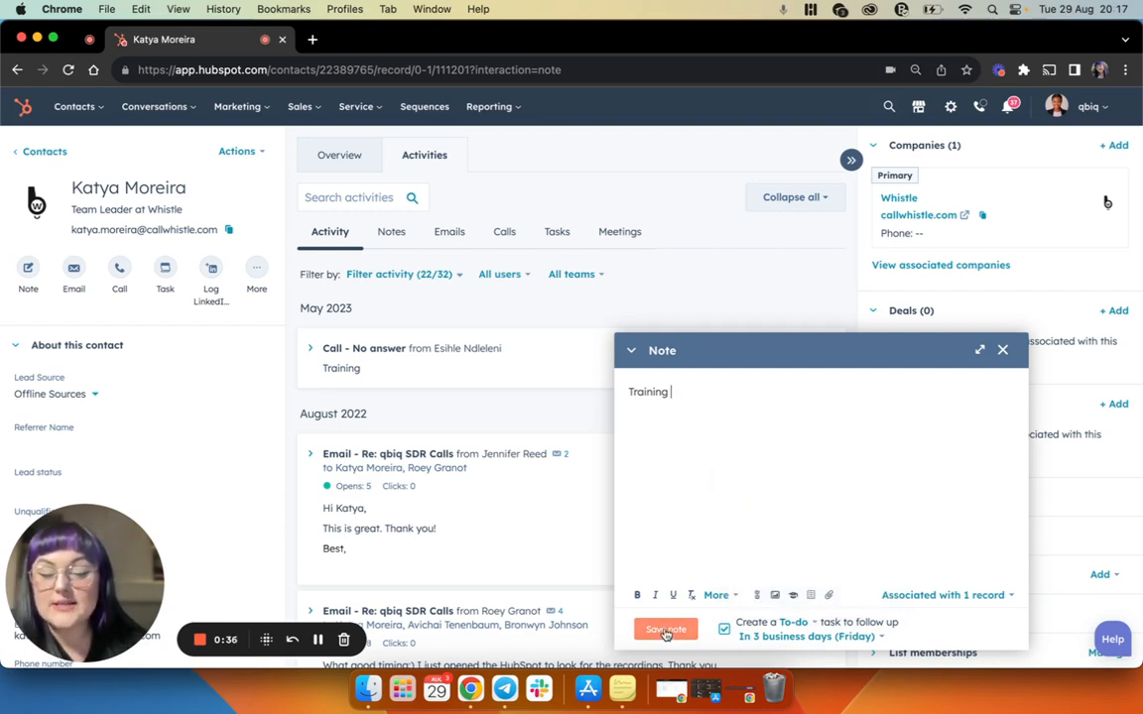
pyautogui.click(665, 631)
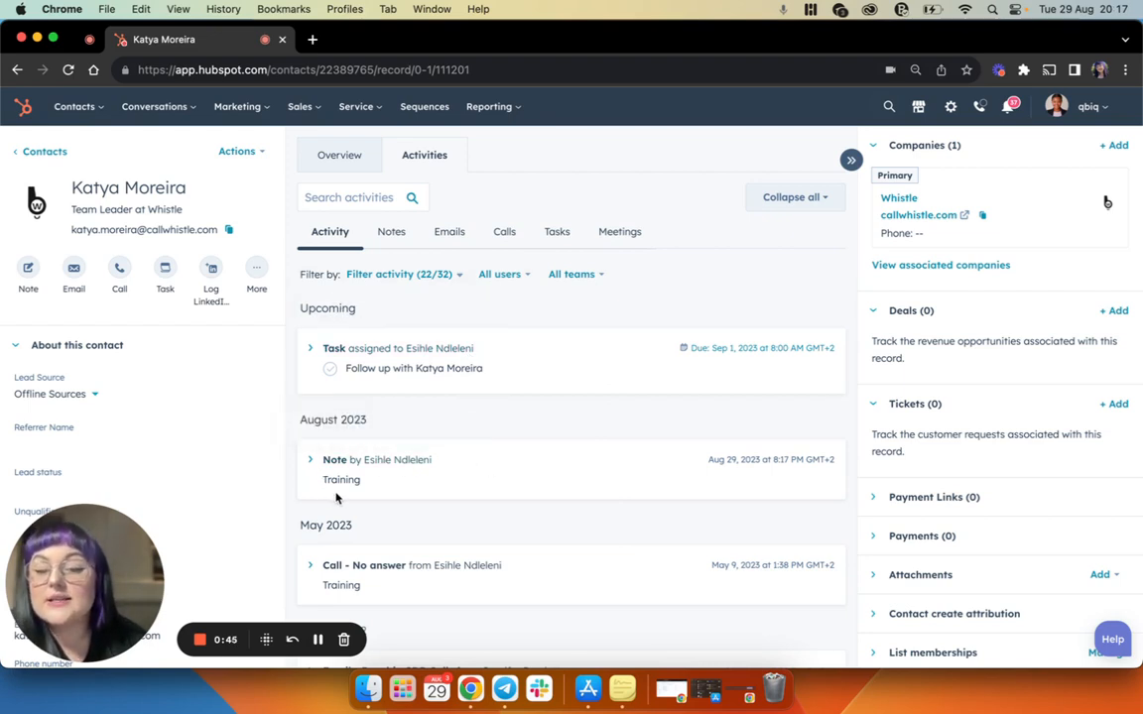
# Expand the upcoming follow-up task and the new Training note in the activity timeline to view their details.
pyautogui.click(535, 351)
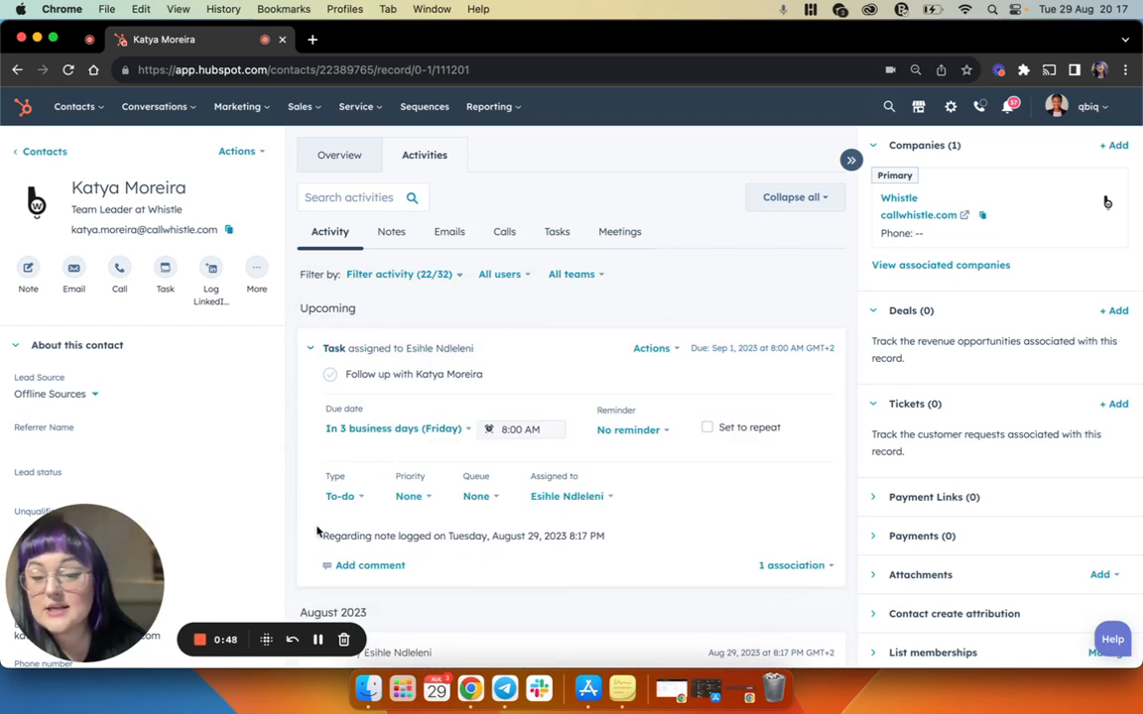
pyautogui.scroll(-3, 585, 523)
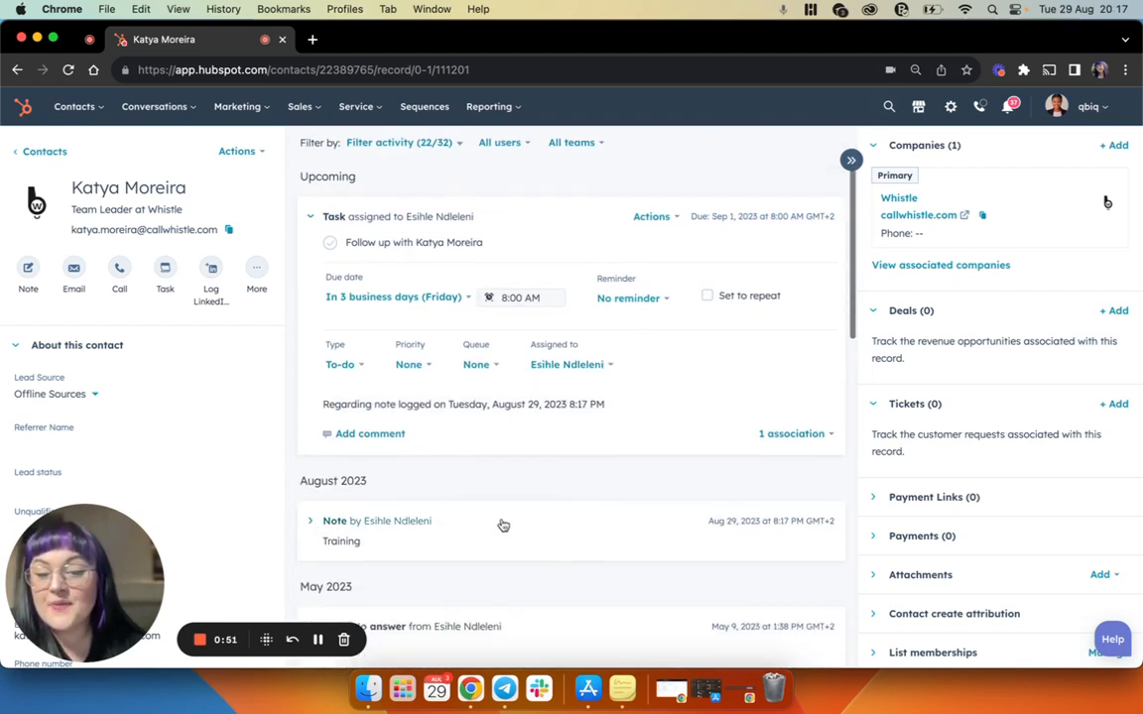
pyautogui.scroll(-2, 501, 525)
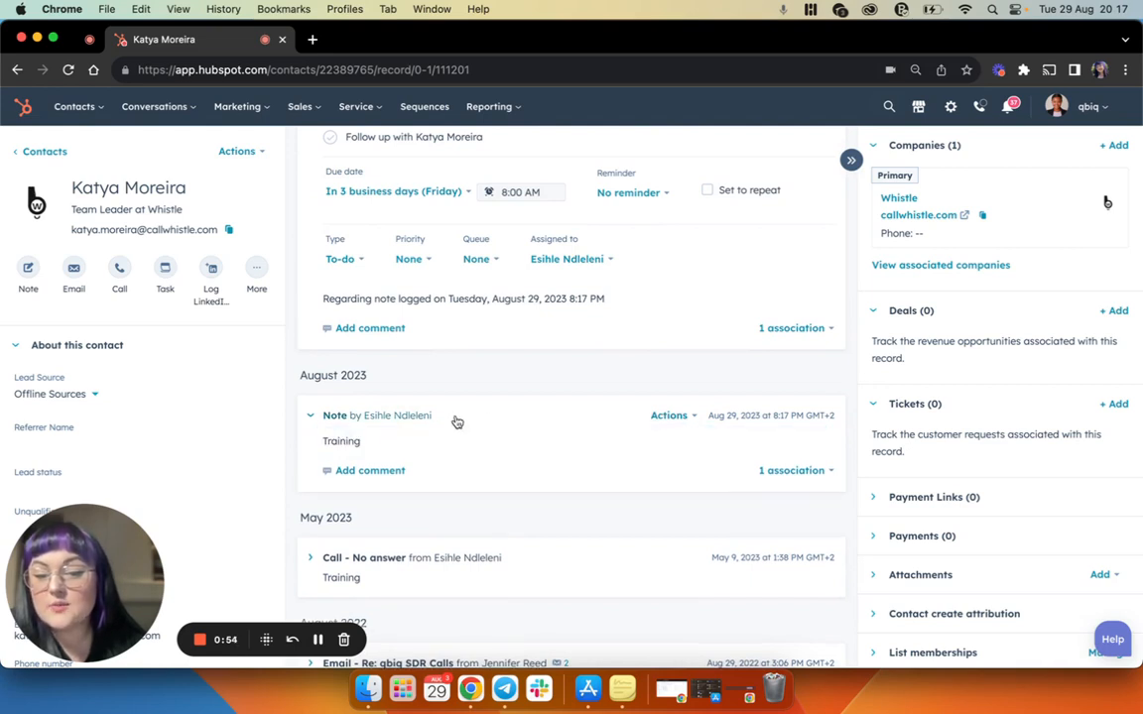
# Add the line "xxx" to the Training note, save it, and pin the note on the contact's timeline.
pyautogui.click(411, 441)
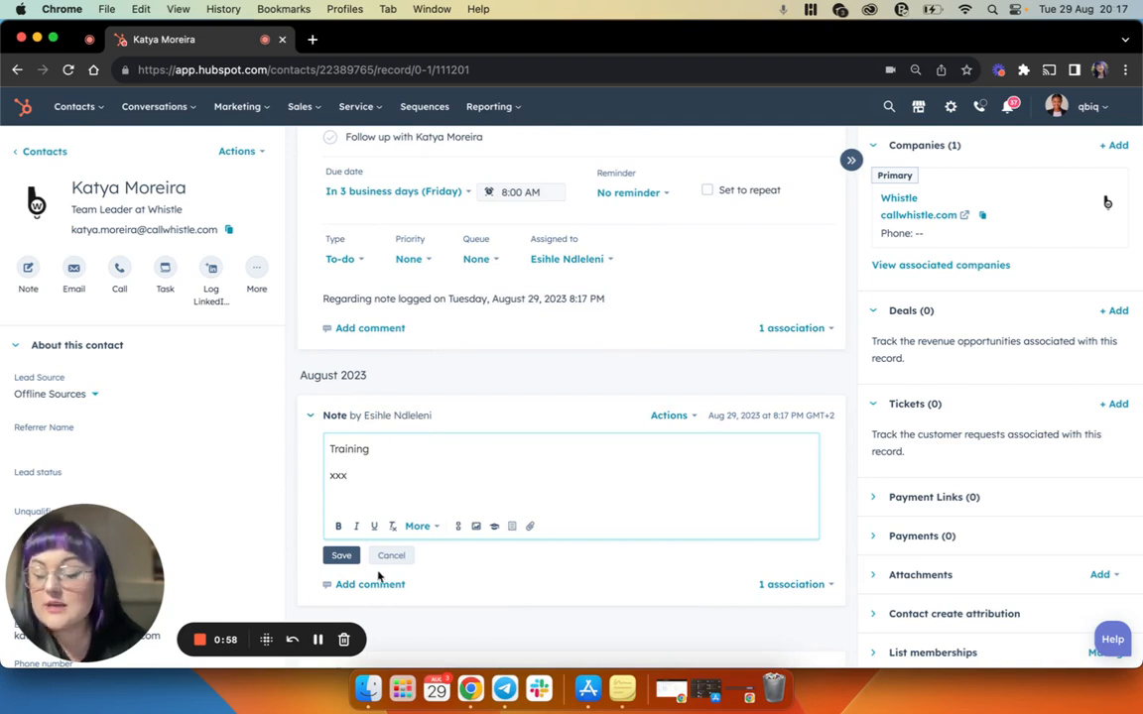
pyautogui.click(343, 558)
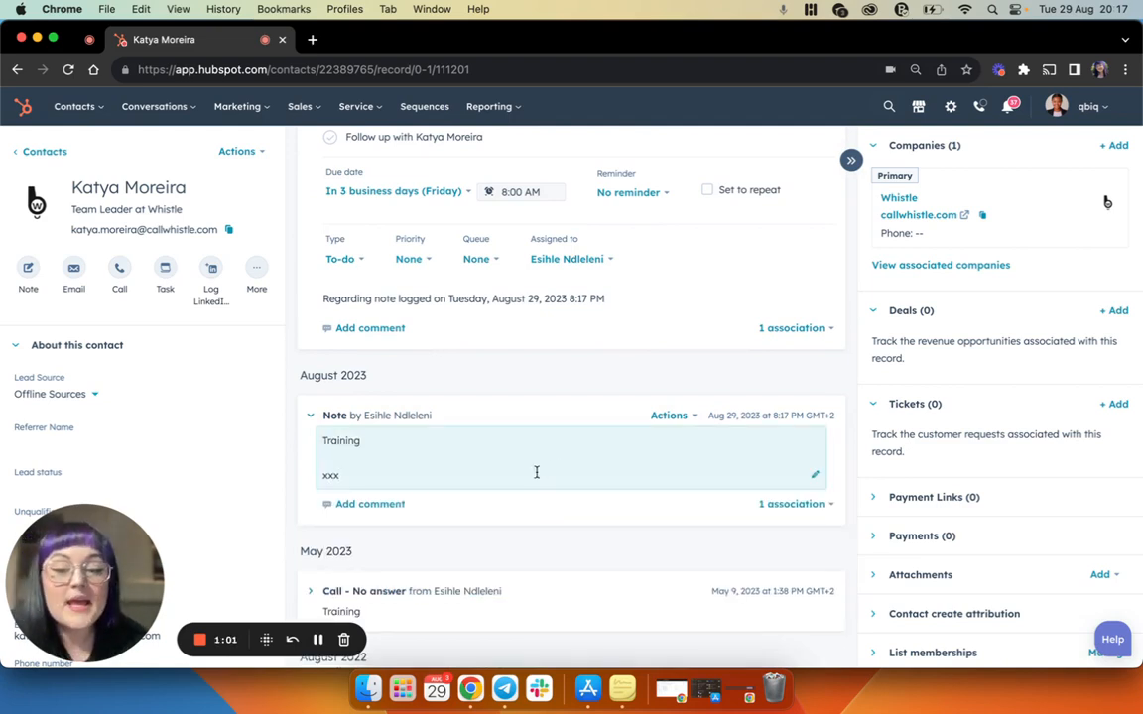
pyautogui.click(680, 421)
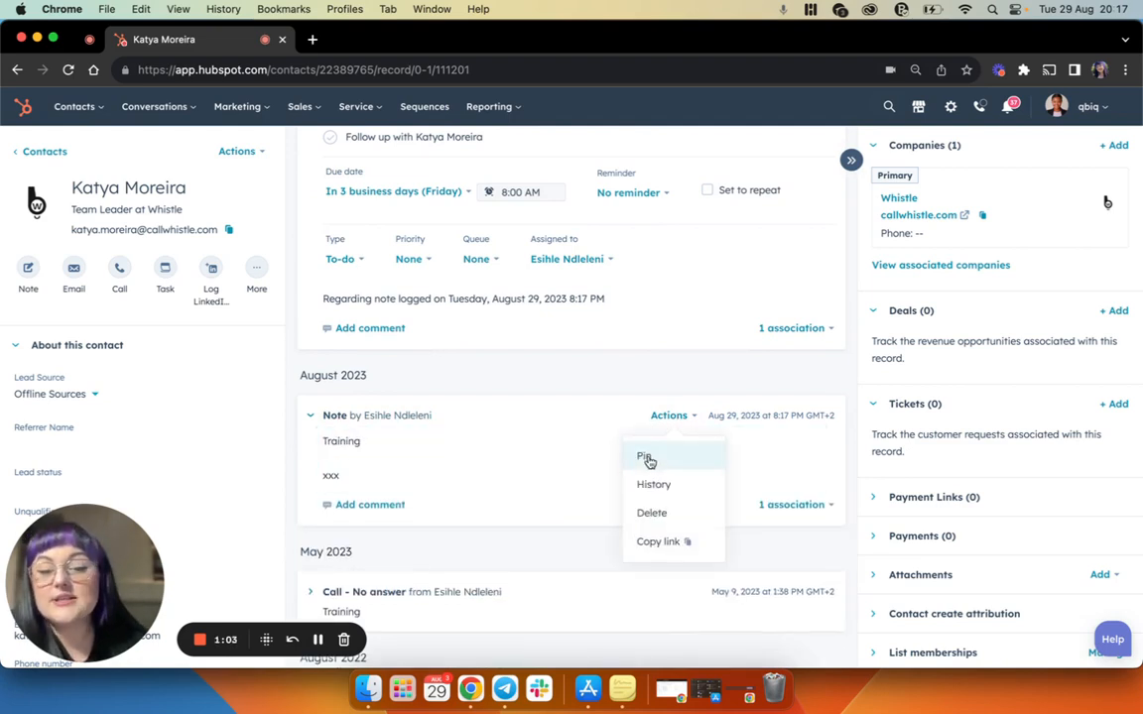
pyautogui.click(651, 460)
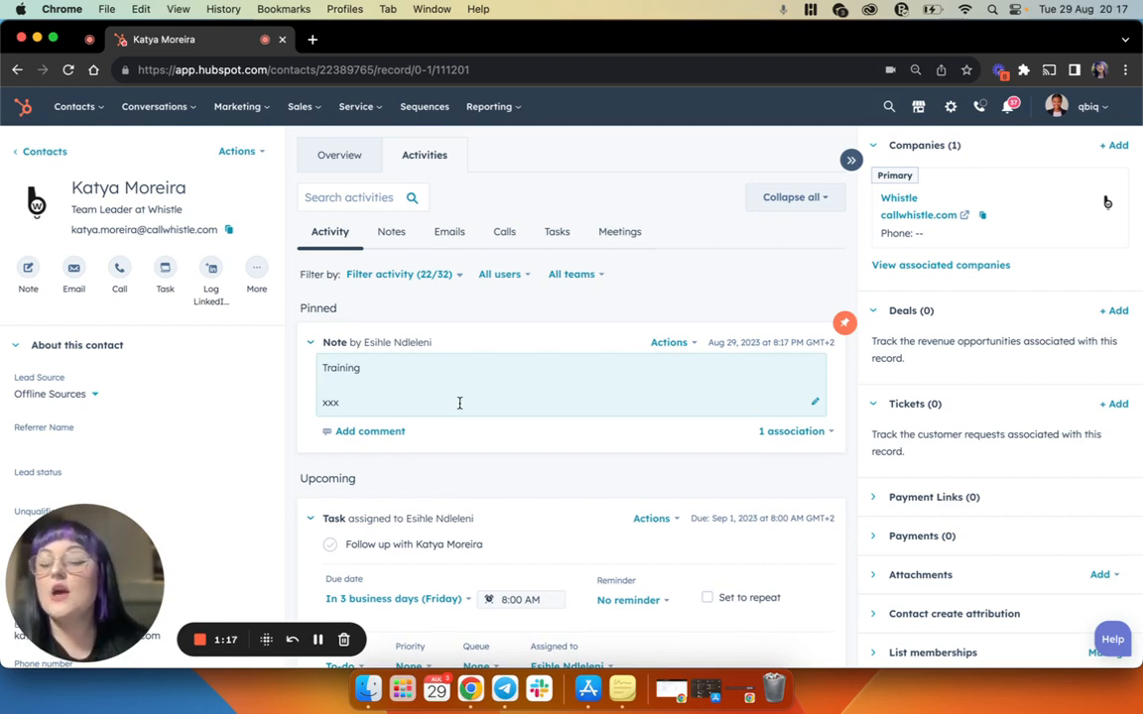
# Compose an email to the contact using the "Send Info - phone" snippet as the body and "XXX" as the subject.
pyautogui.click(73, 277)
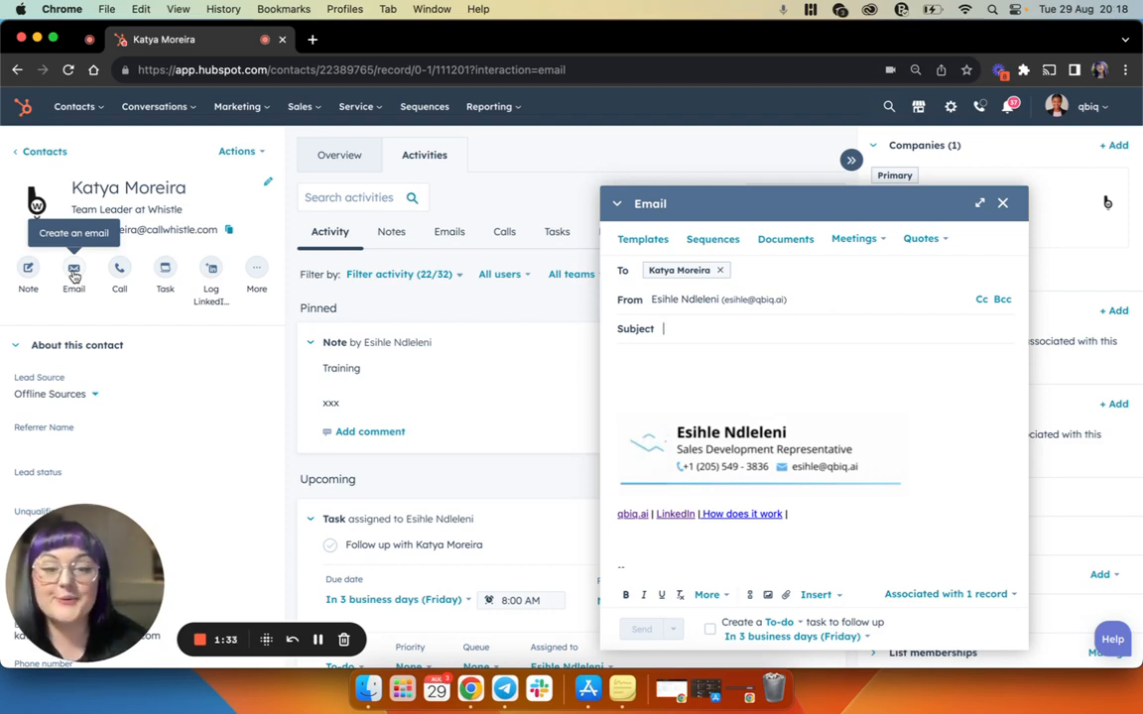
pyautogui.click(651, 370)
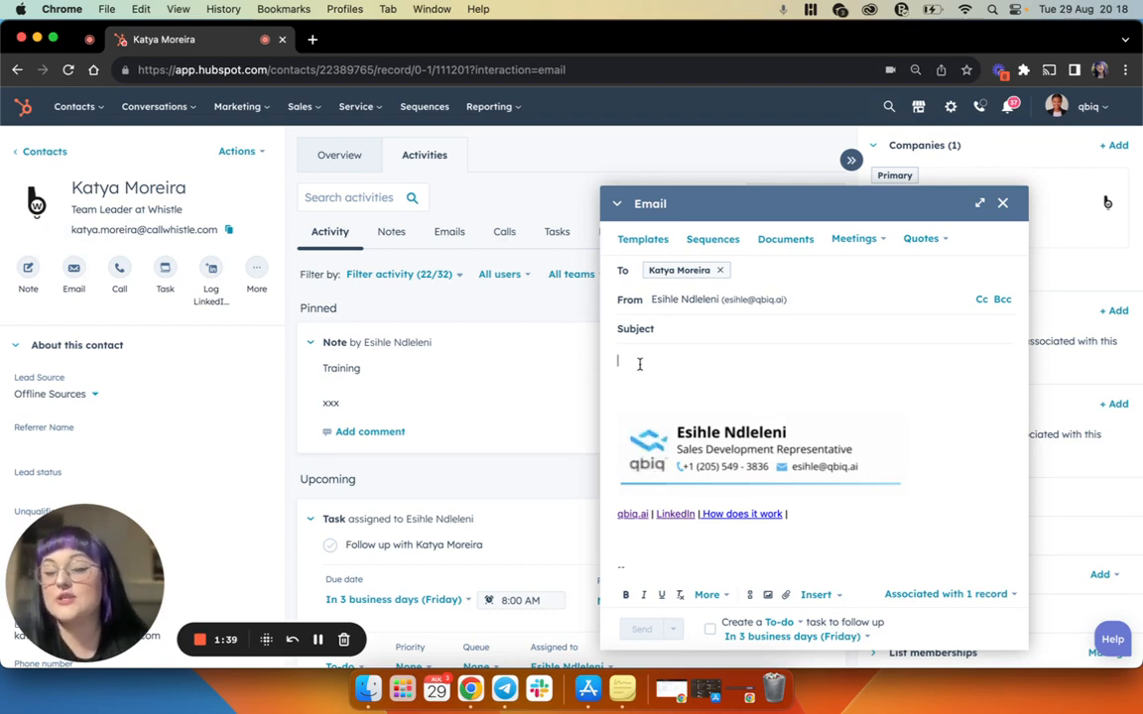
pyautogui.write('#sen')
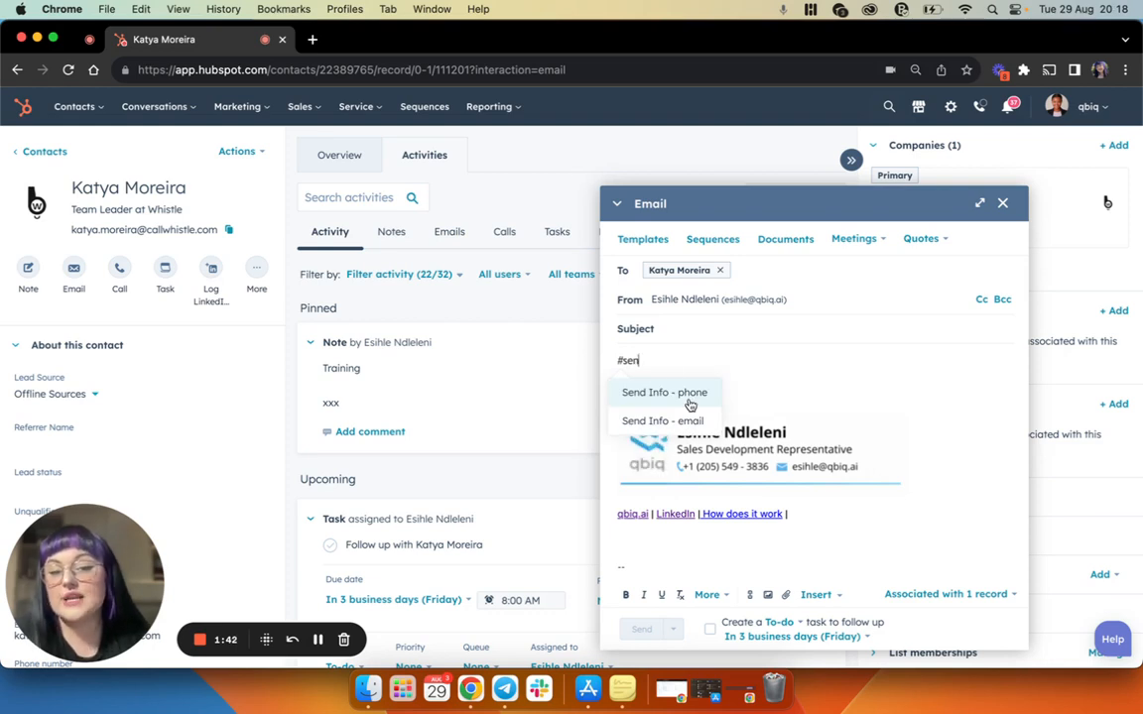
pyautogui.click(689, 394)
pyautogui.scroll(-2, 689, 398)
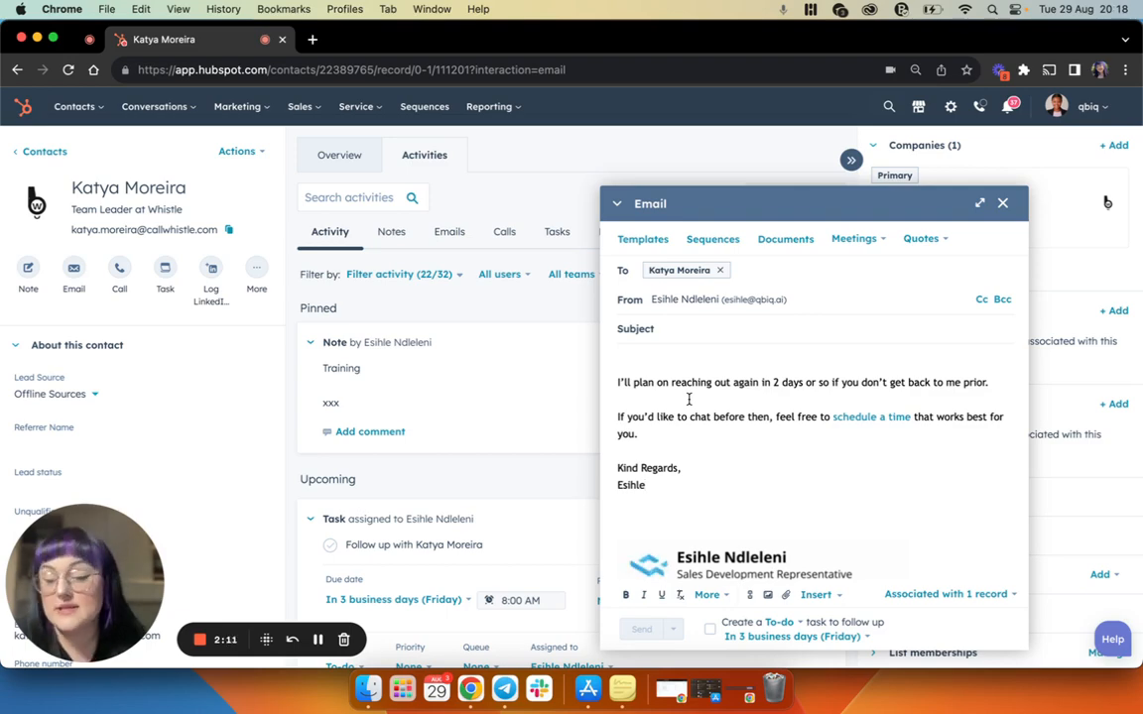
pyautogui.scroll(10, 689, 399)
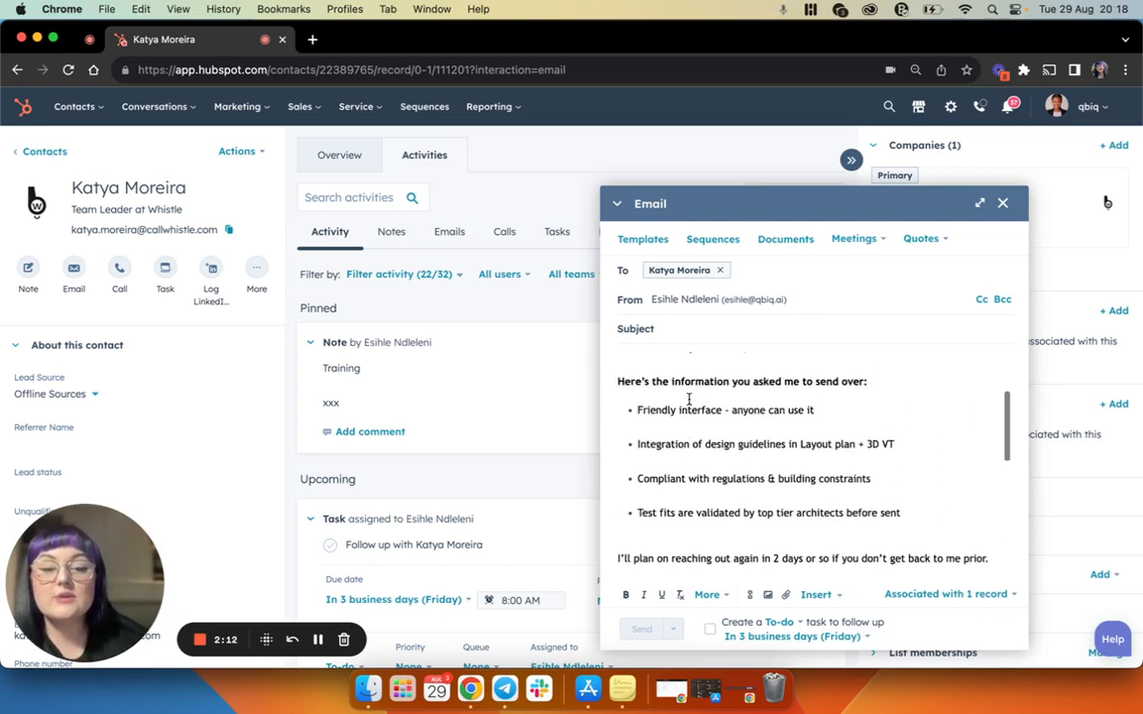
pyautogui.scroll(-10, 689, 399)
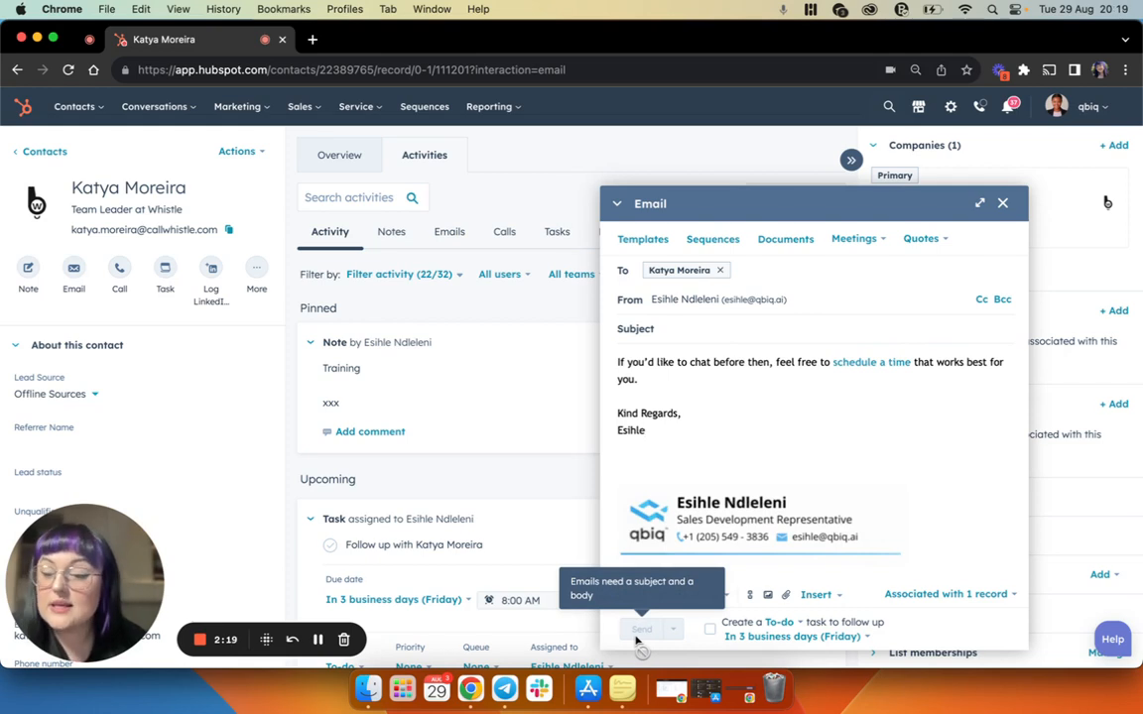
pyautogui.click(689, 334)
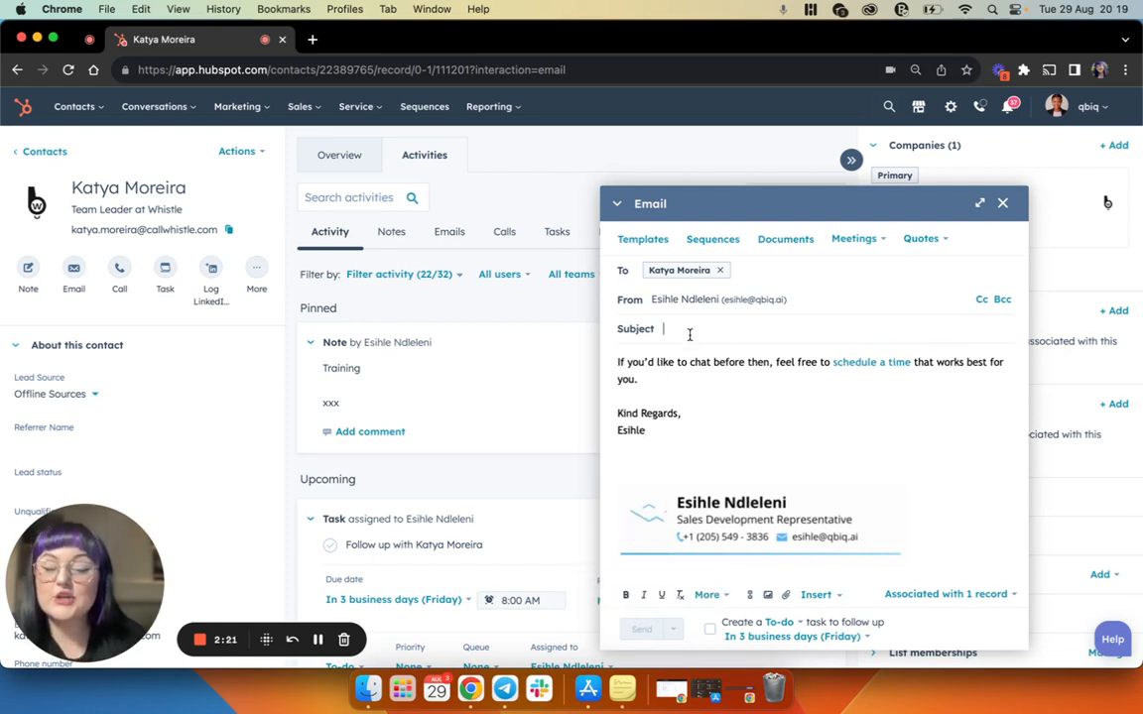
pyautogui.write('XXX')
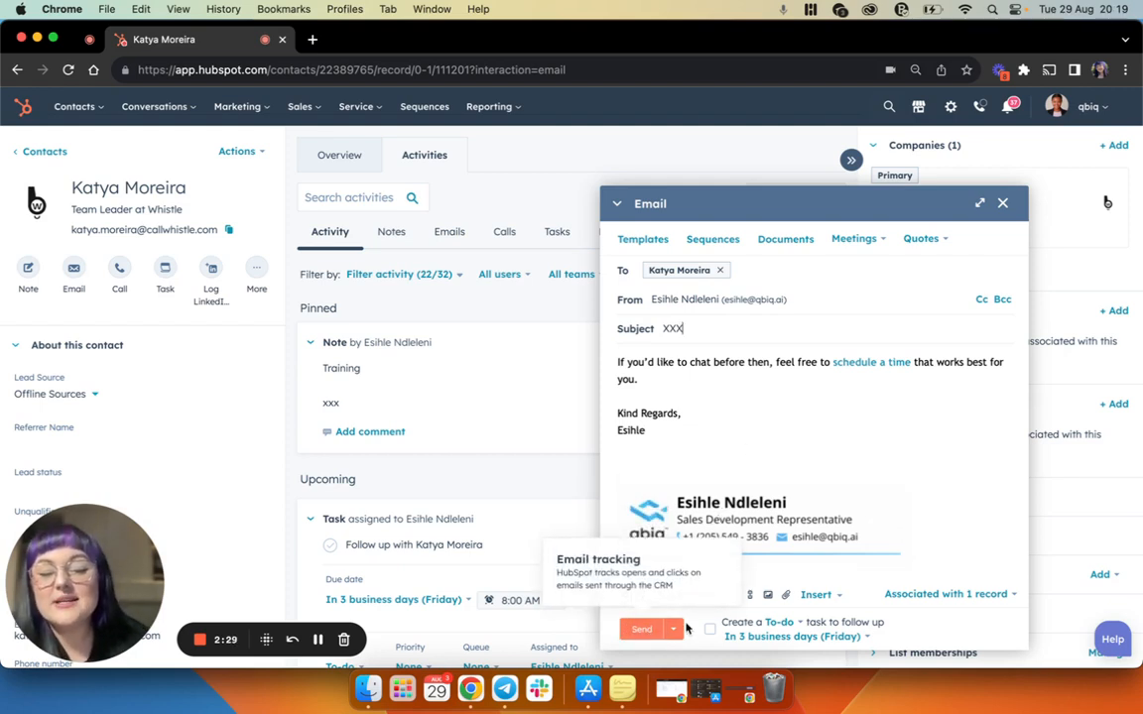
# Switch the email to Send Later, try the custom send time option, and cancel the scheduling.
pyautogui.click(677, 632)
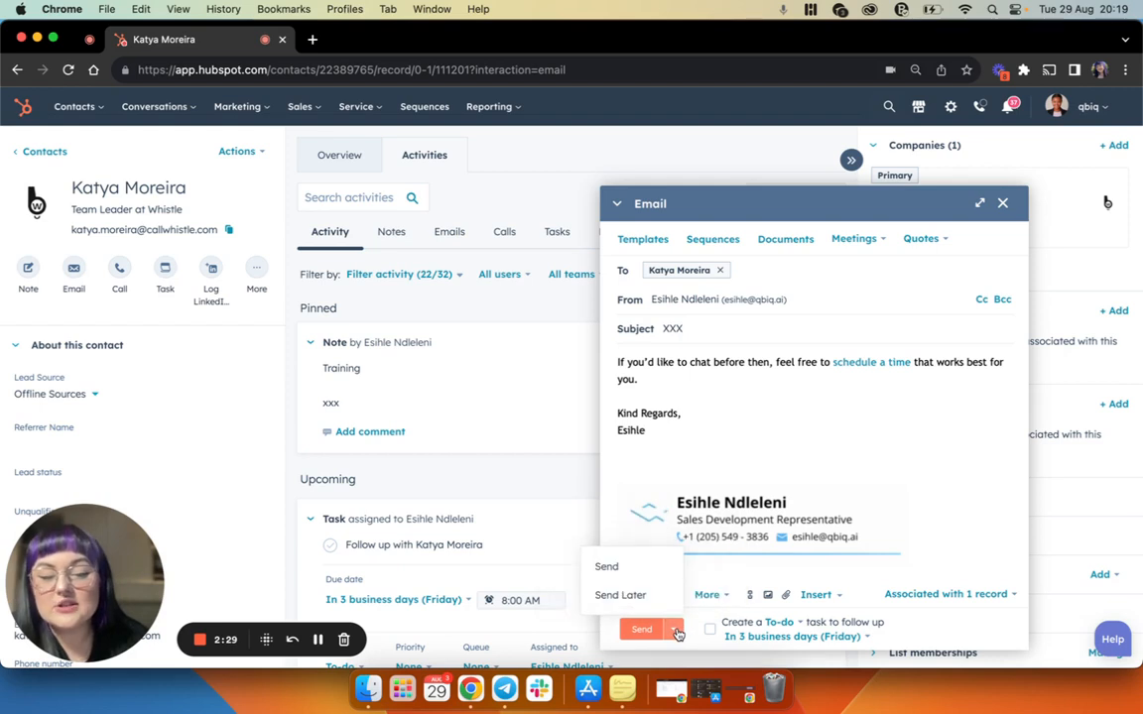
pyautogui.click(635, 593)
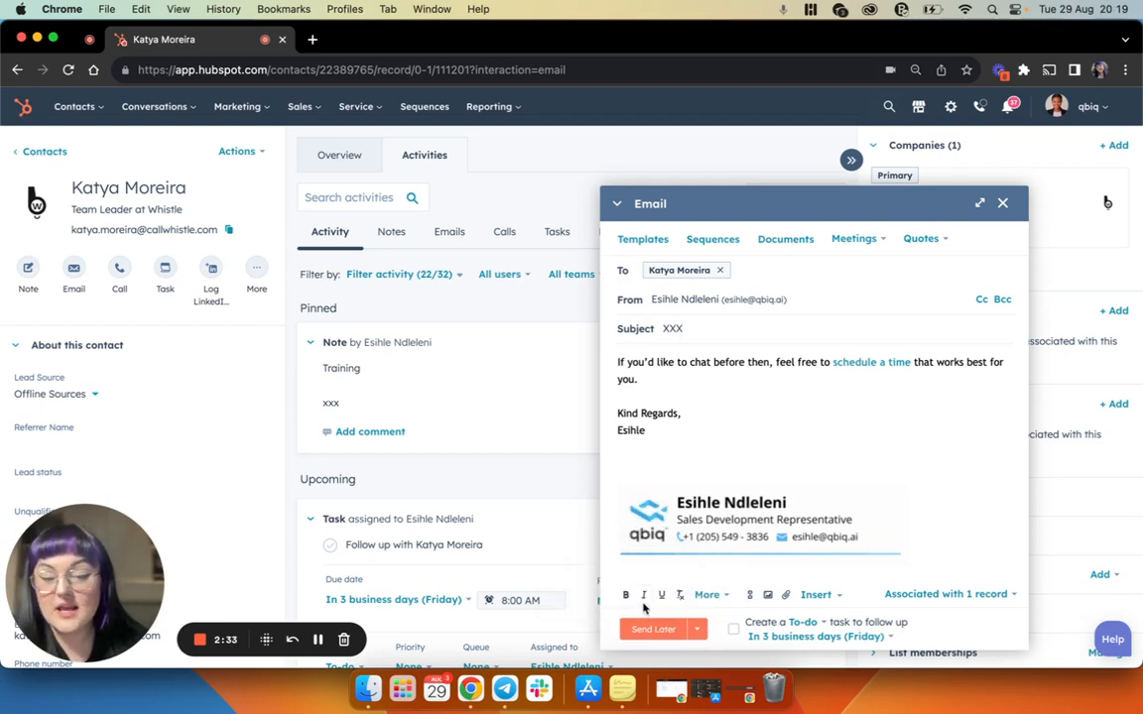
pyautogui.click(655, 635)
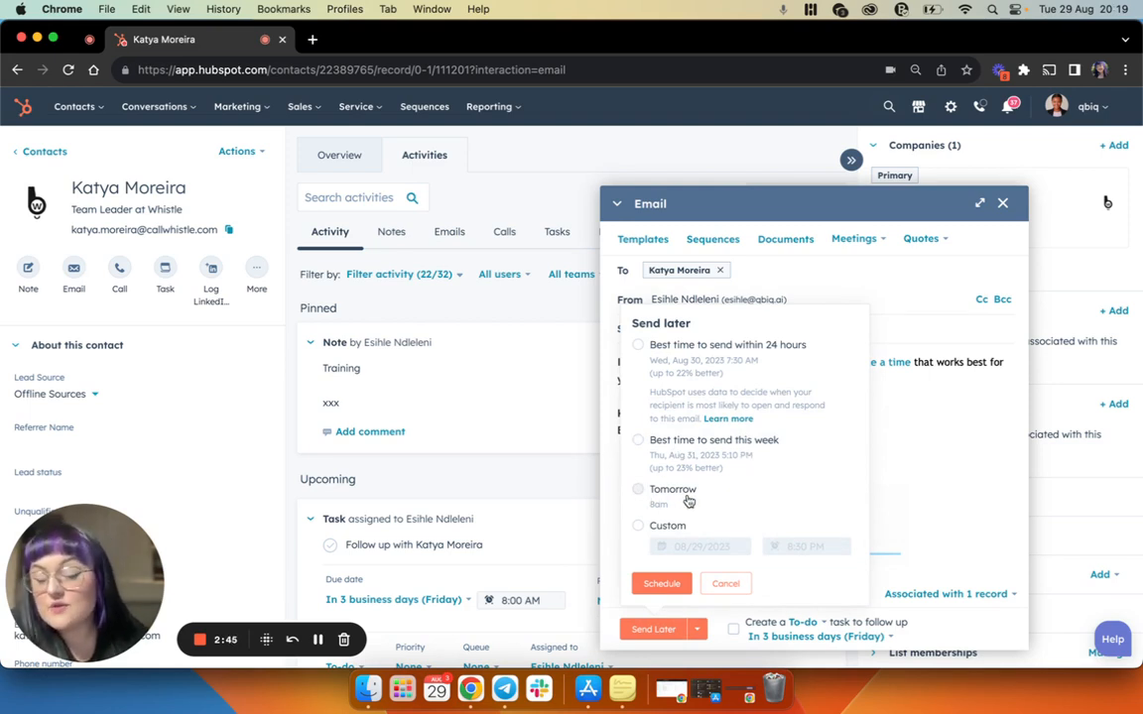
pyautogui.click(638, 526)
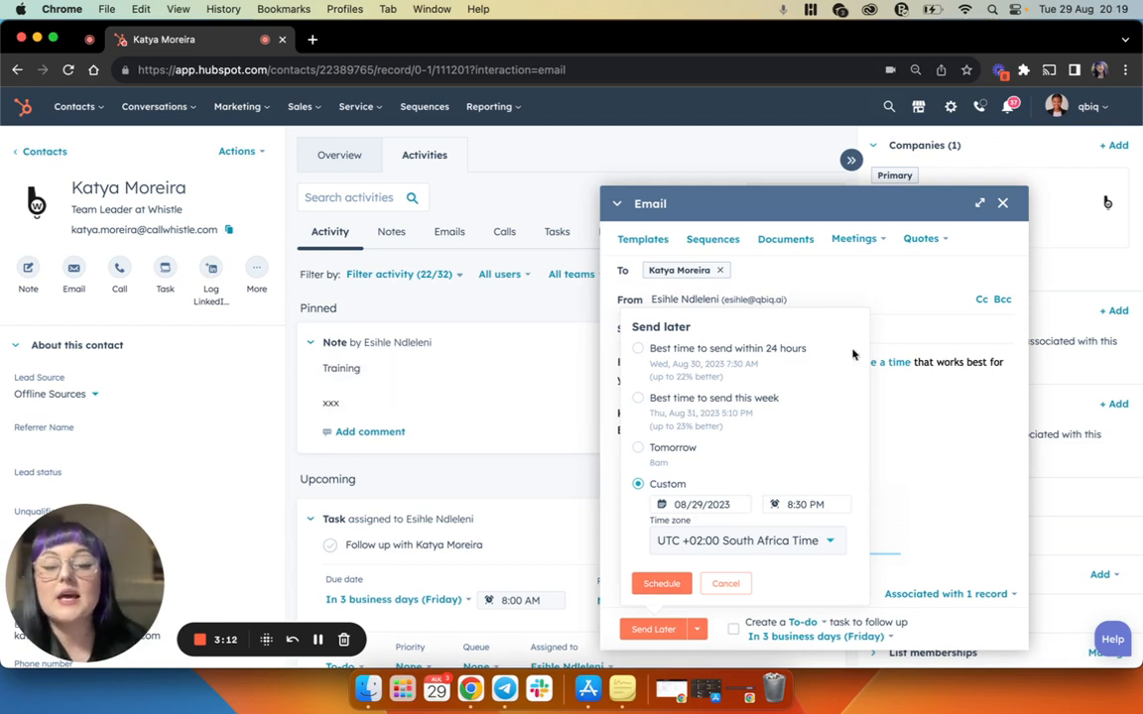
pyautogui.click(726, 584)
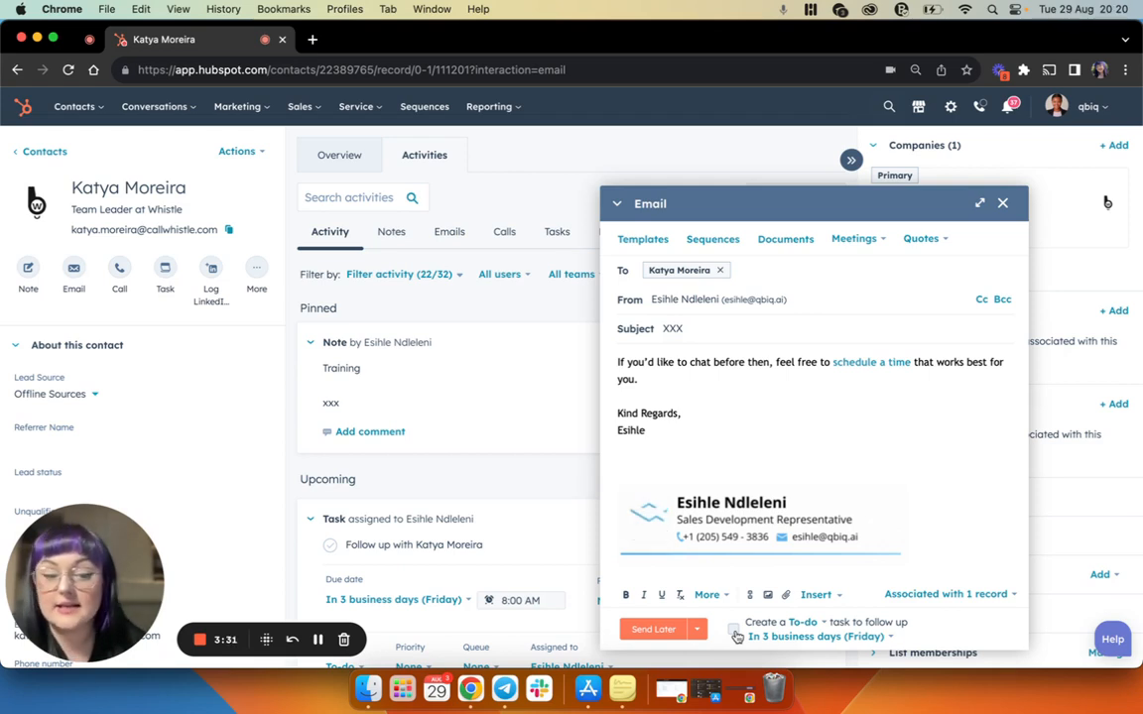
# Try a To-do follow-up task for the email and look through the available due dates.
pyautogui.click(803, 622)
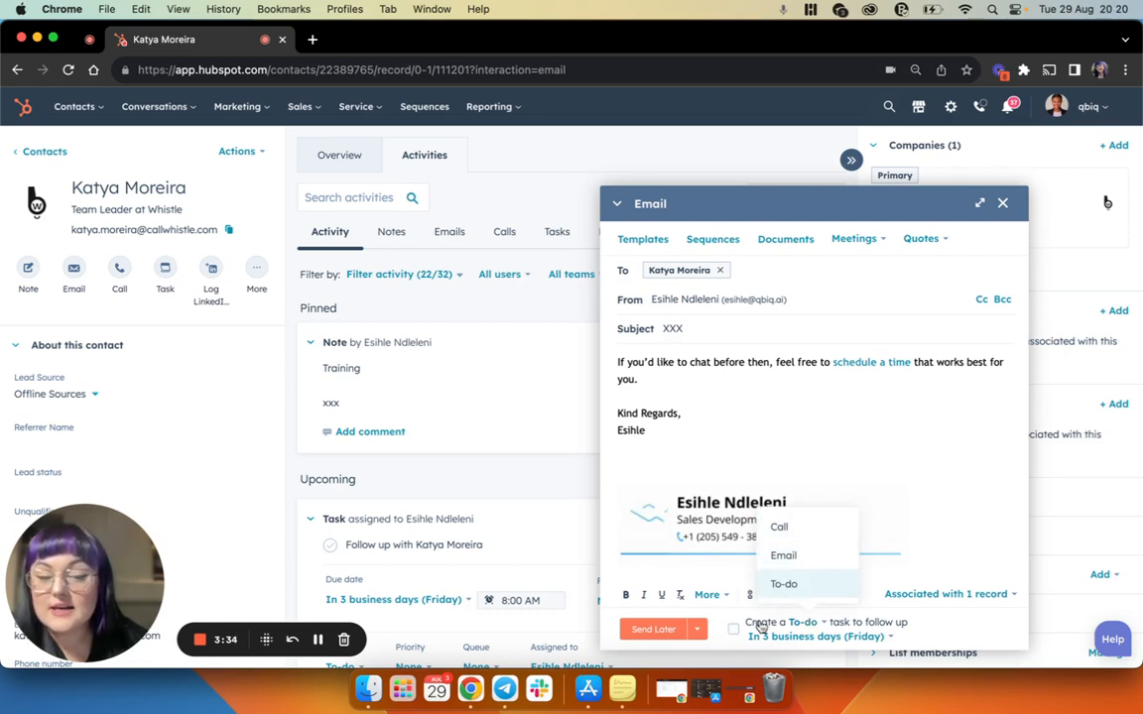
pyautogui.click(809, 584)
pyautogui.click(794, 636)
pyautogui.scroll(-3, 849, 523)
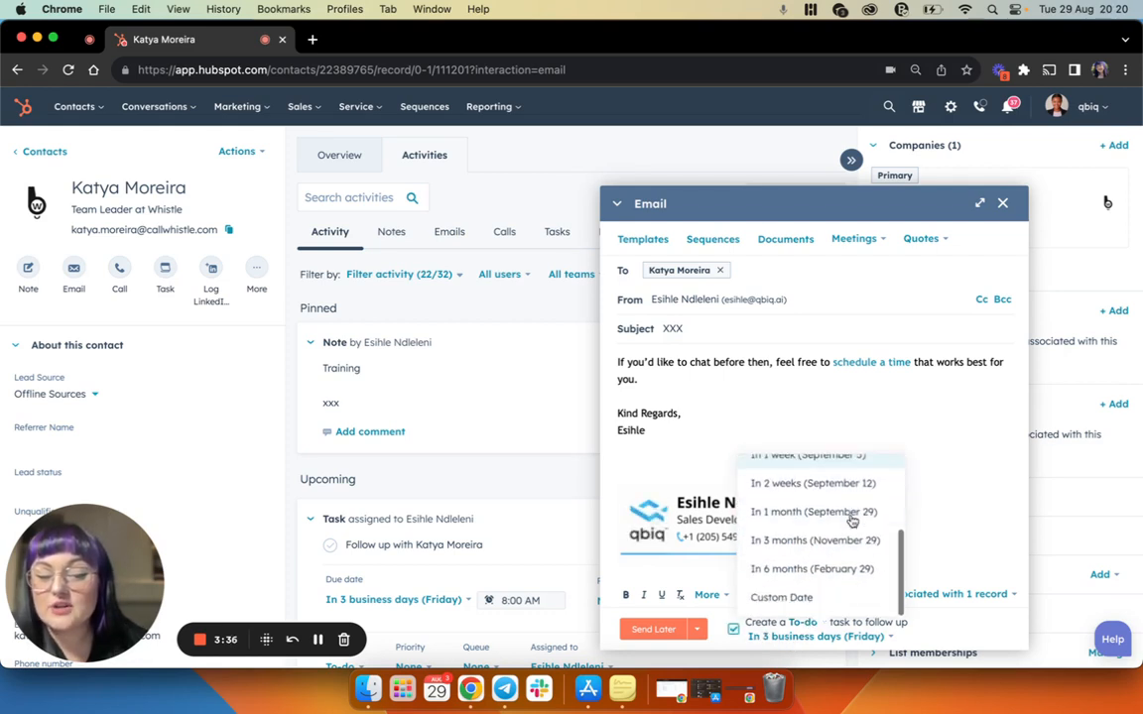
pyautogui.scroll(3, 852, 521)
pyautogui.scroll(3, 851, 520)
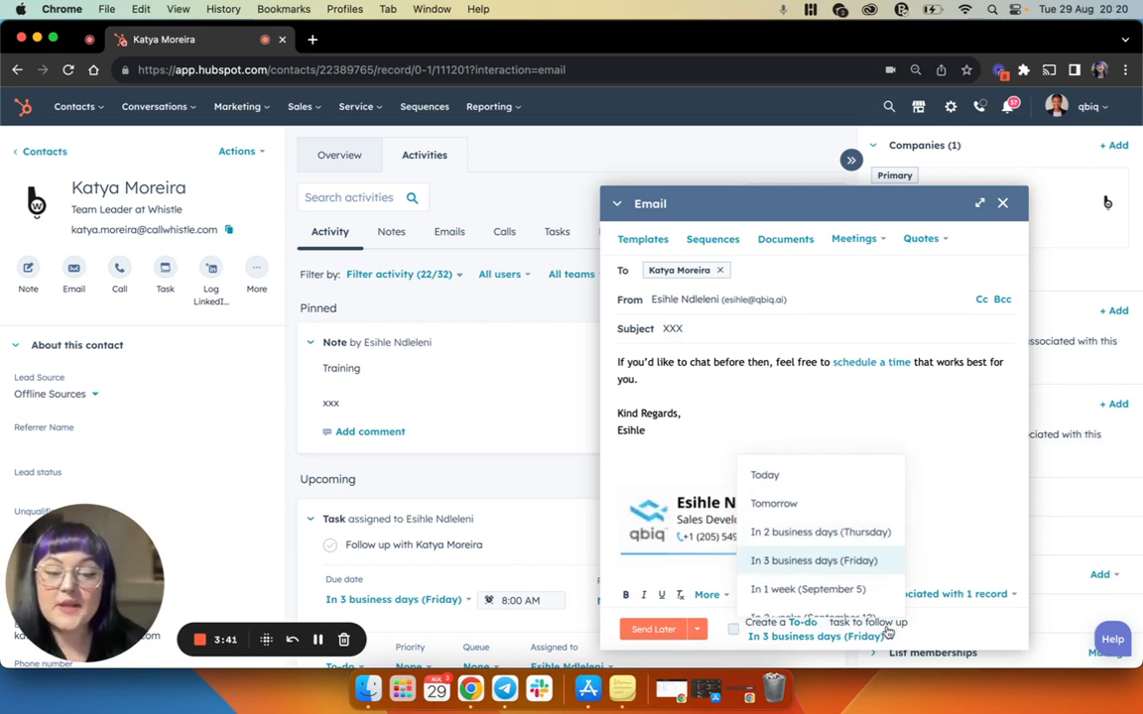
# Switch the email's delivery option to immediate Send and back to Send Later.
pyautogui.click(697, 630)
pyautogui.click(630, 567)
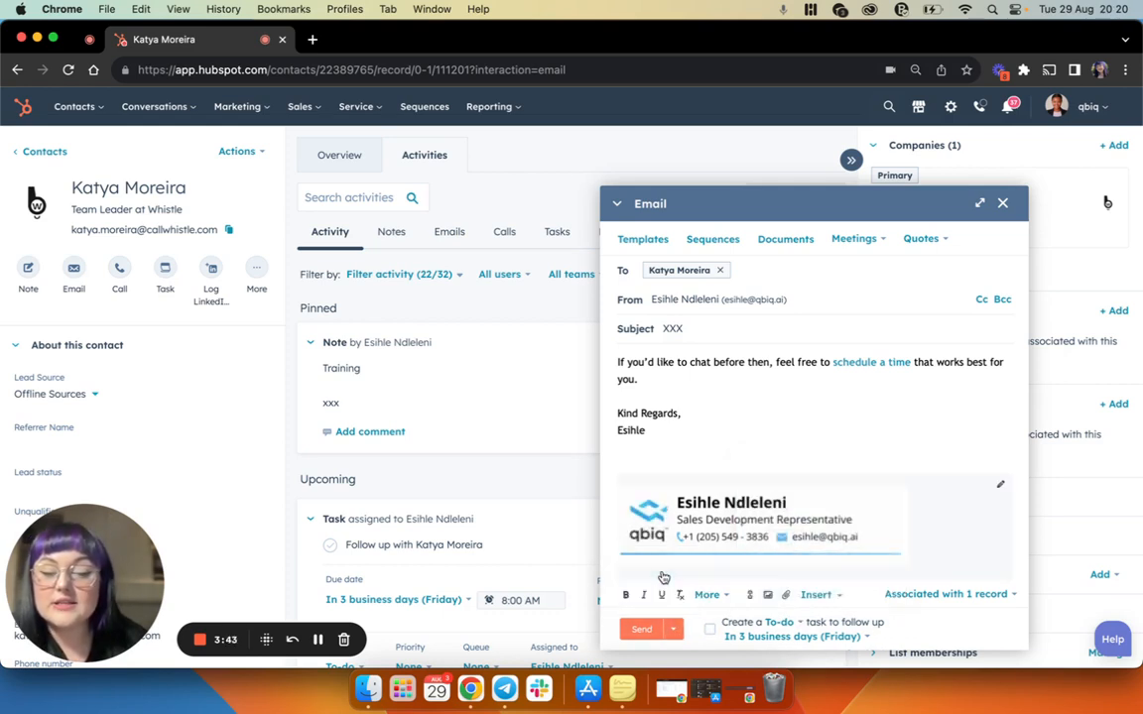
pyautogui.click(671, 630)
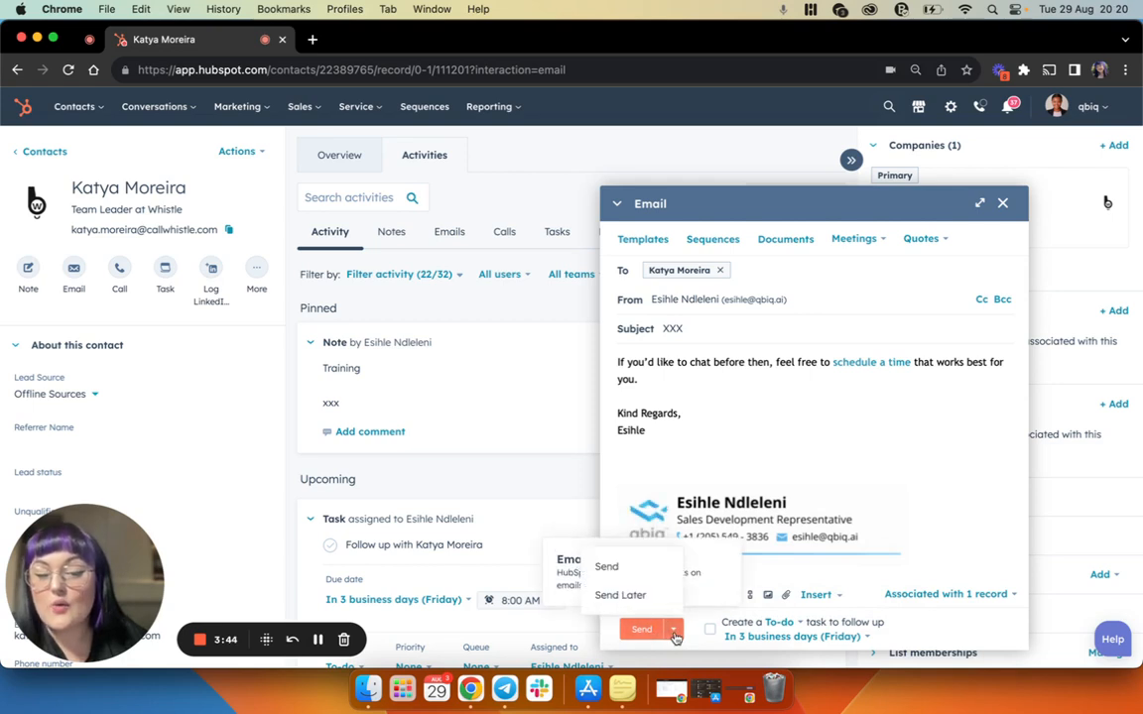
pyautogui.click(667, 598)
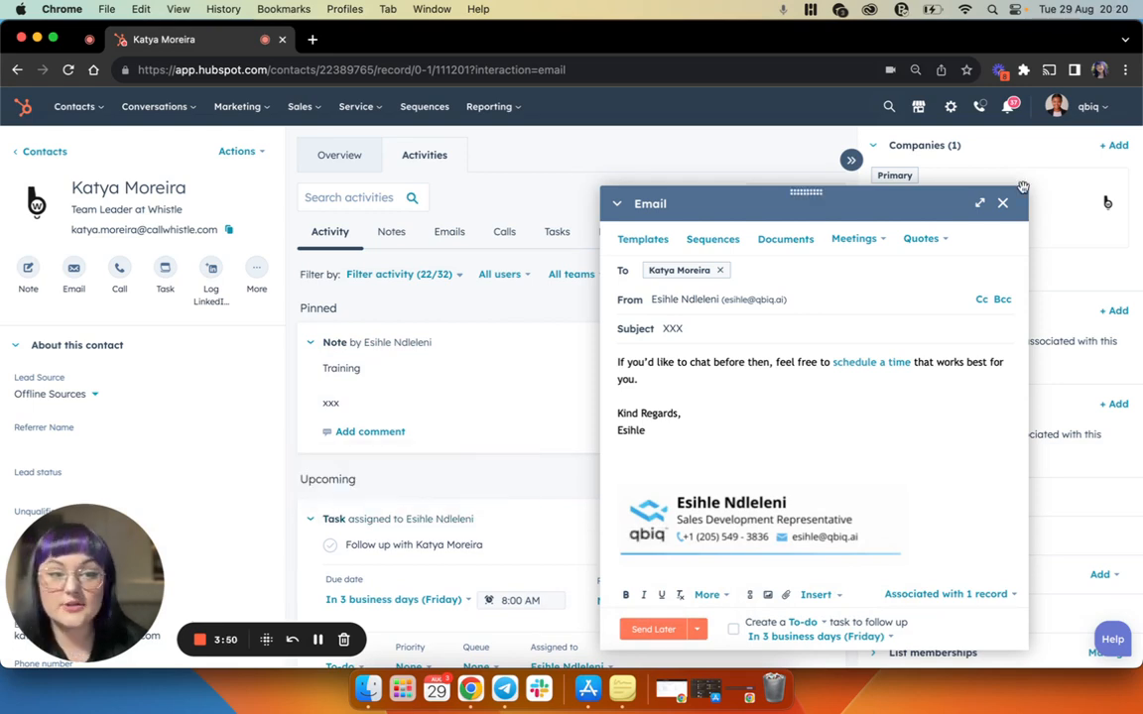
# Close the unsent email draft and view the contact's call options and the calling window without placing a call.
pyautogui.click(1003, 204)
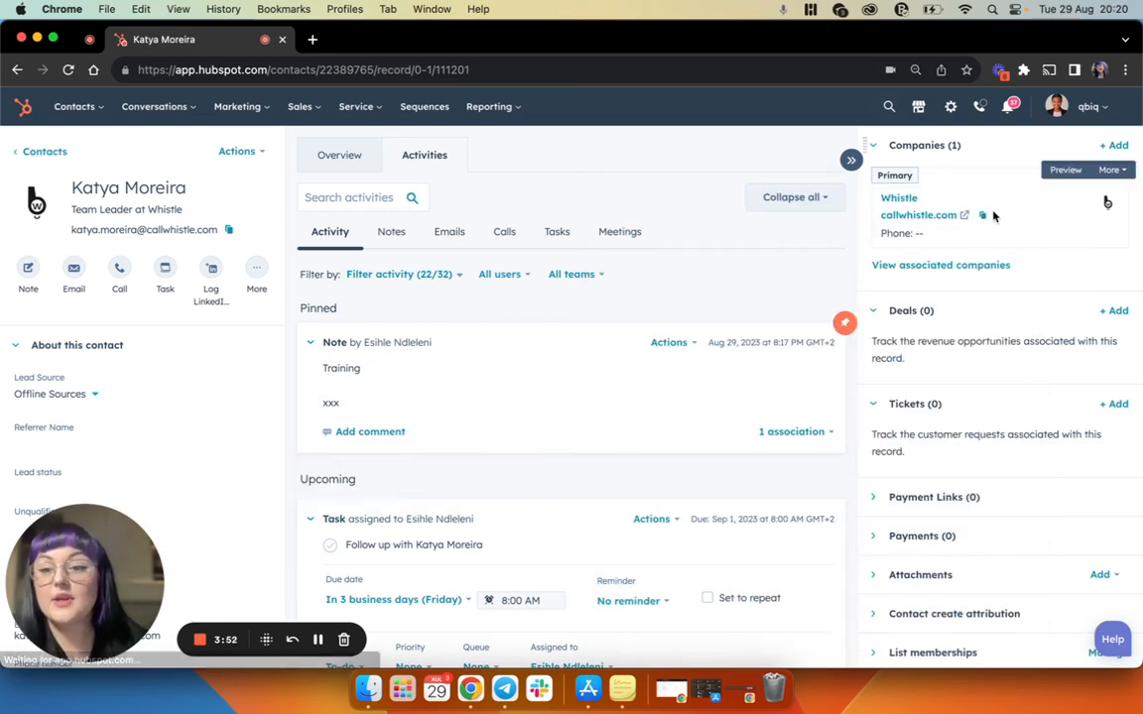
pyautogui.click(120, 271)
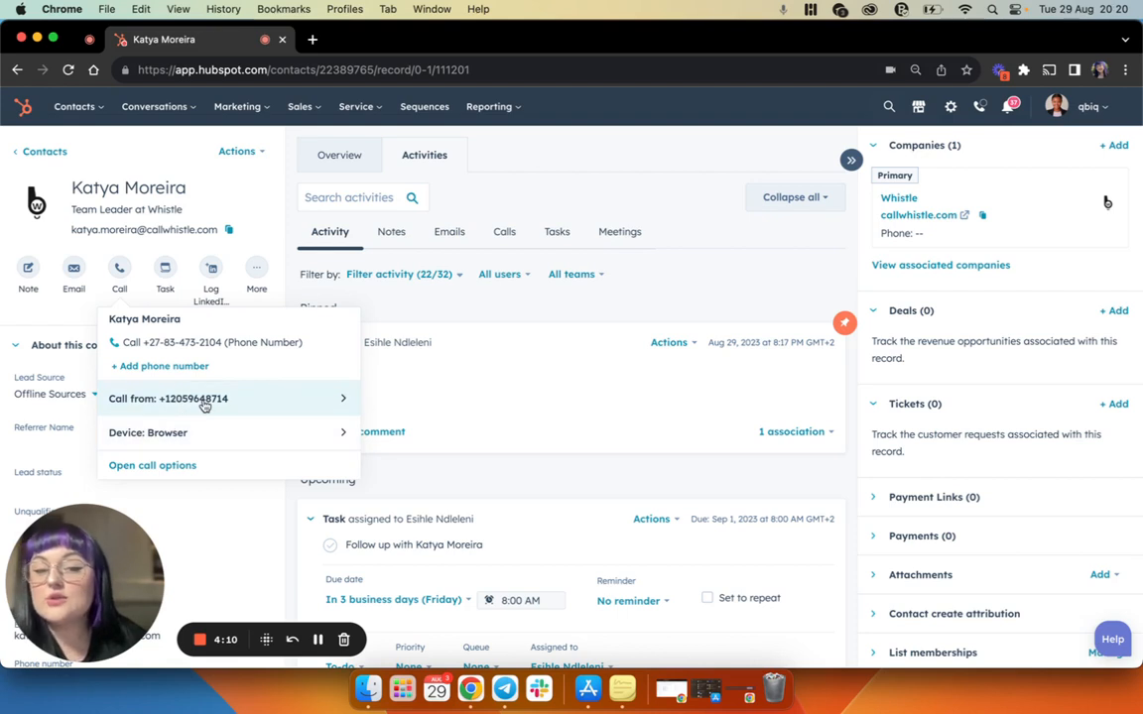
pyautogui.click(178, 467)
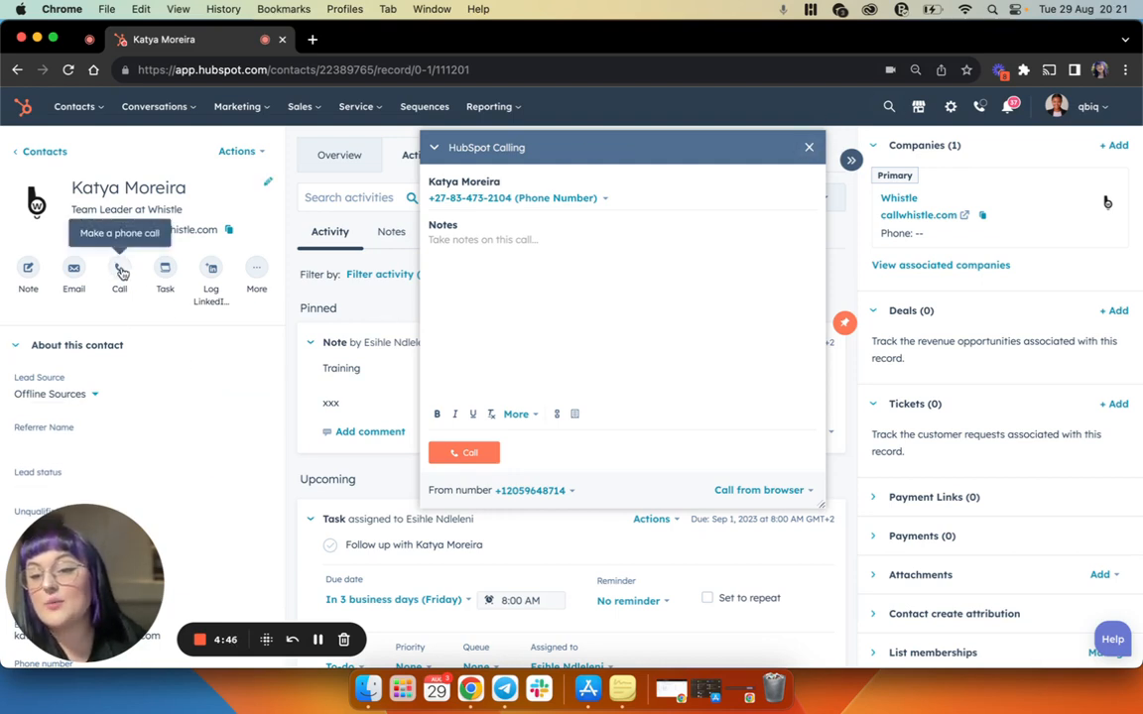
pyautogui.click(809, 146)
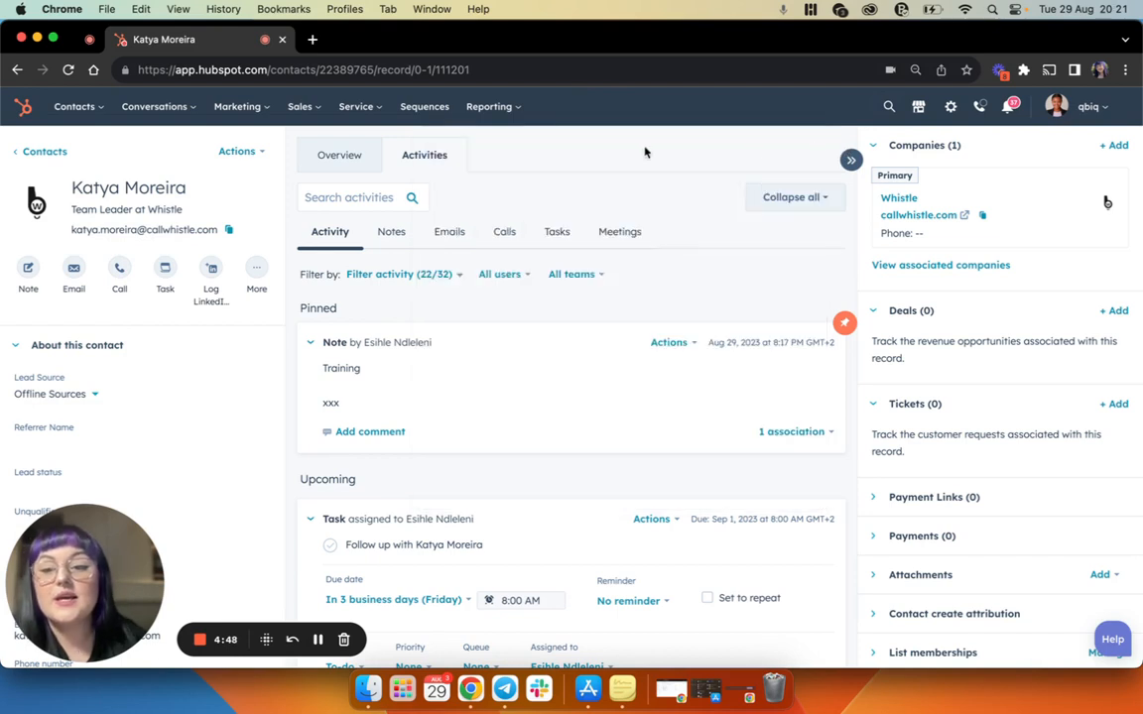
# Start a task for the contact titled "Follow up" with the due date set to Tomorrow.
pyautogui.click(166, 270)
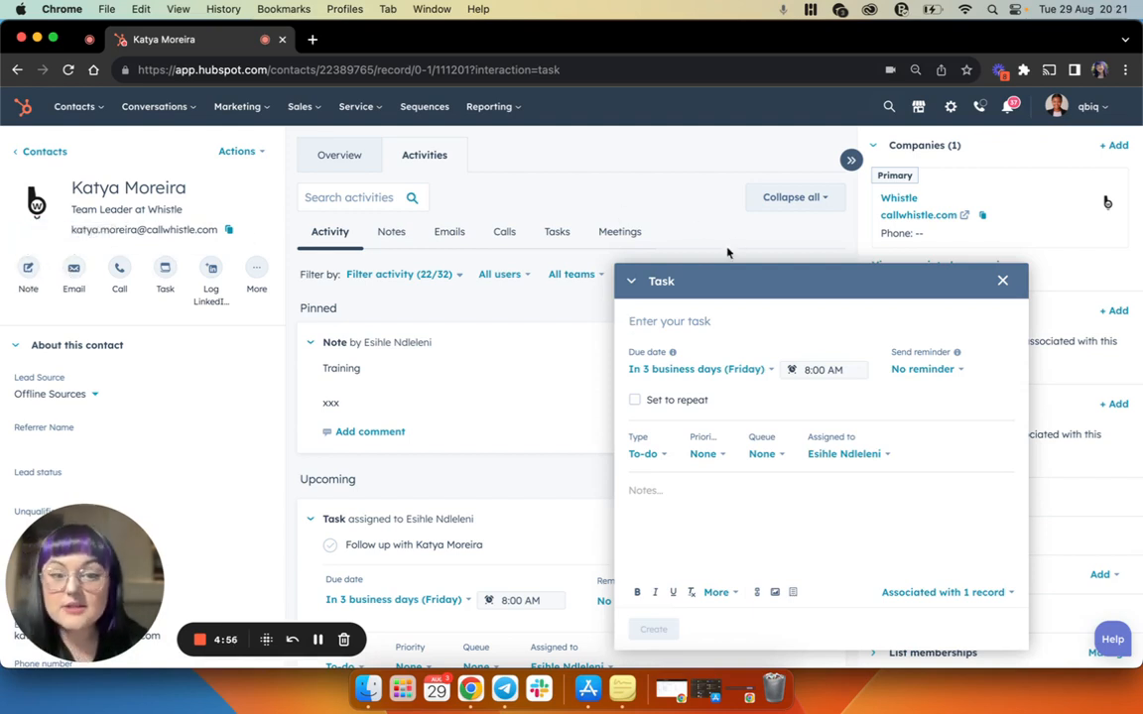
pyautogui.moveTo(714, 277); pyautogui.dragTo(601, 169)
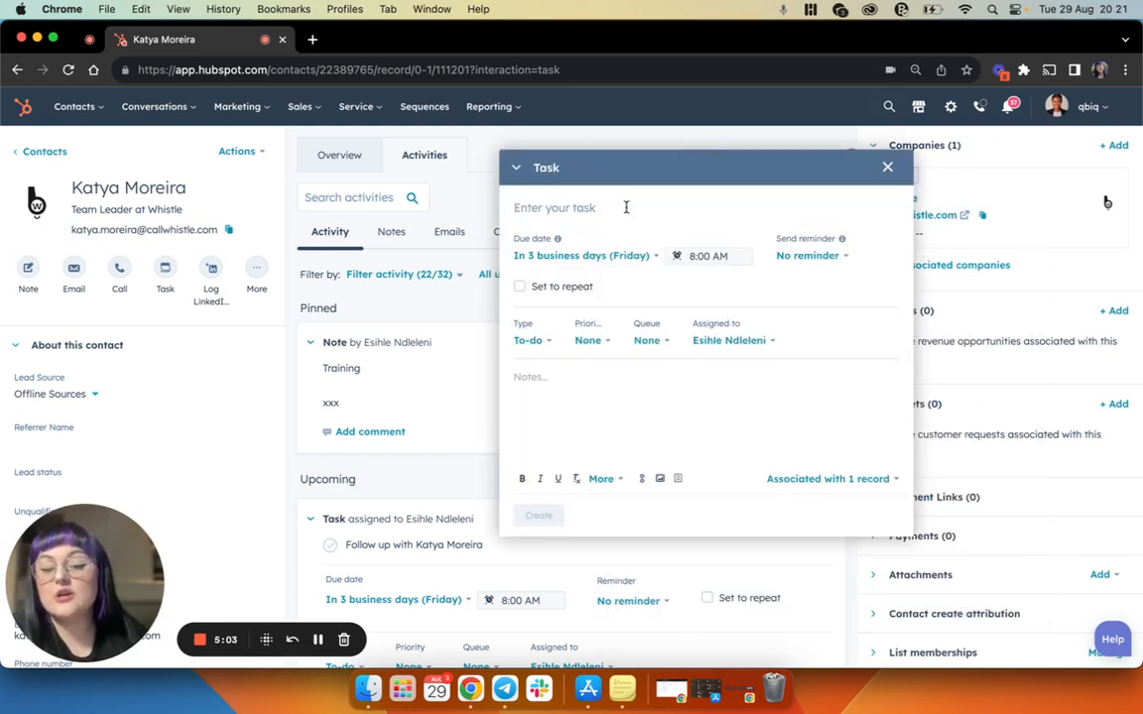
pyautogui.write('Follow up')
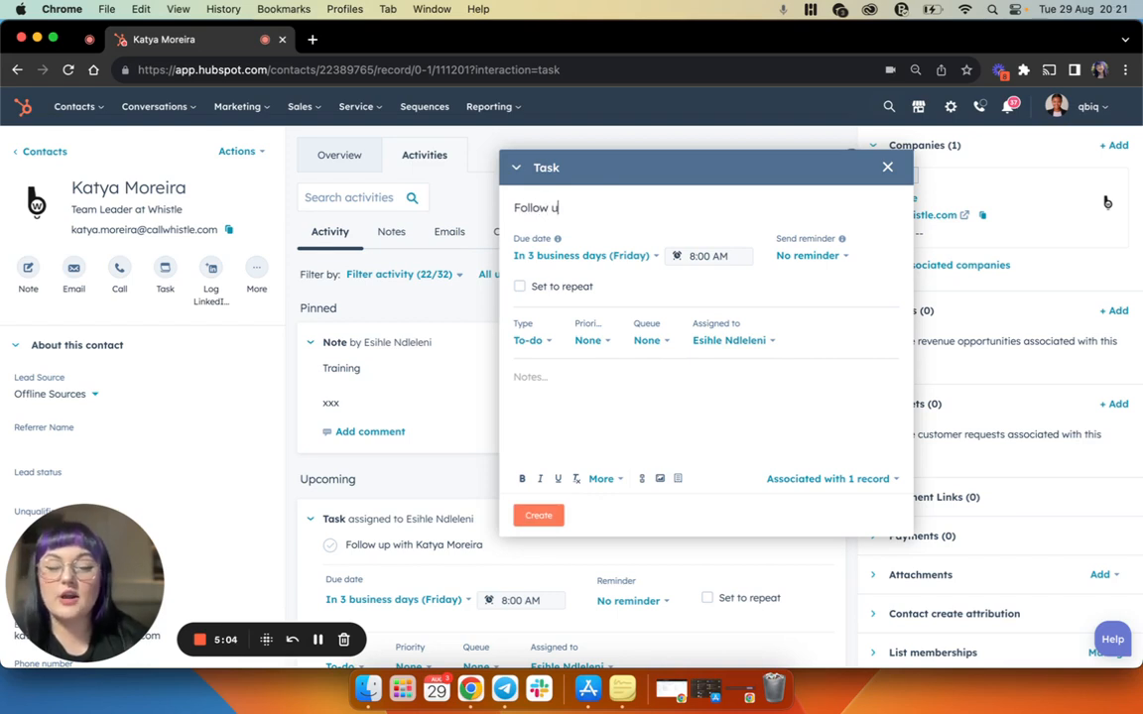
pyautogui.click(568, 257)
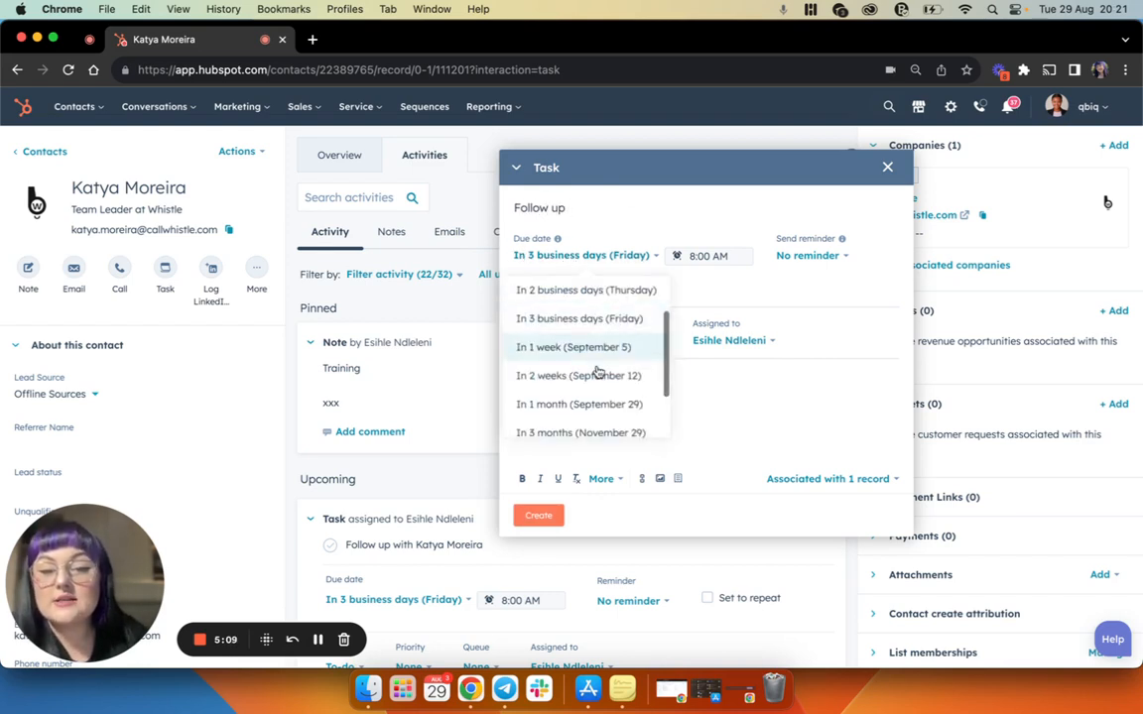
pyautogui.scroll(2, 594, 372)
pyautogui.click(557, 327)
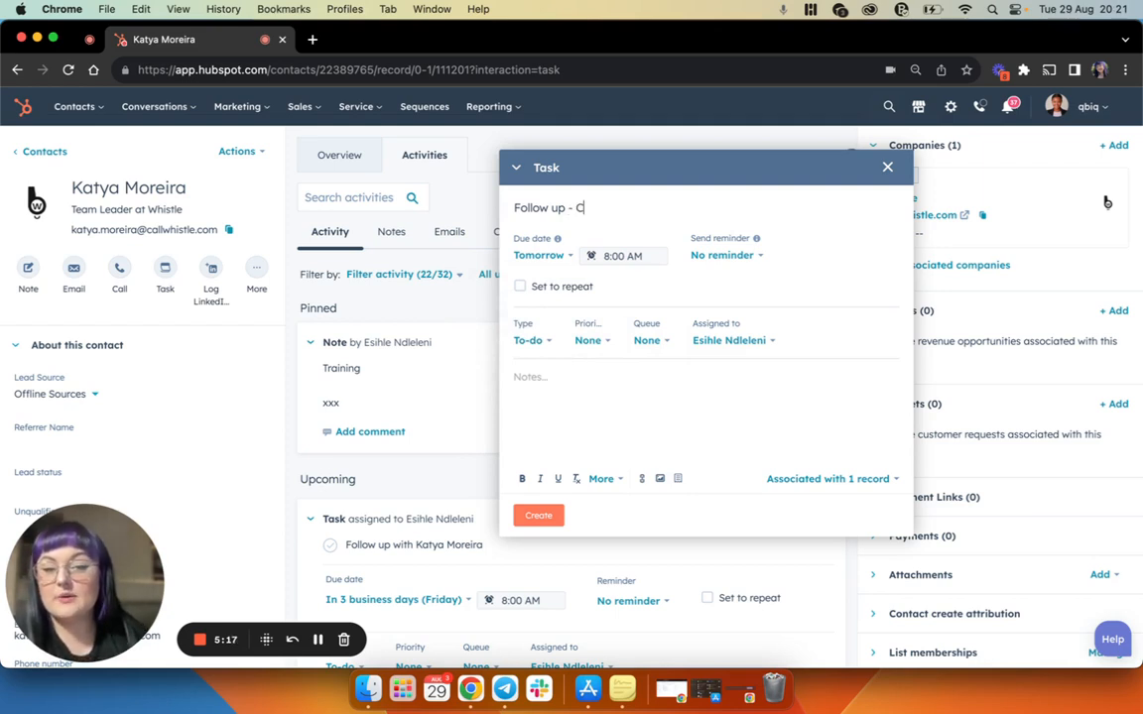
# Try the task titles "Follow up - Call" and "Follow up - Email", and restore "Follow up" with the To-do type.
pyautogui.write('all')
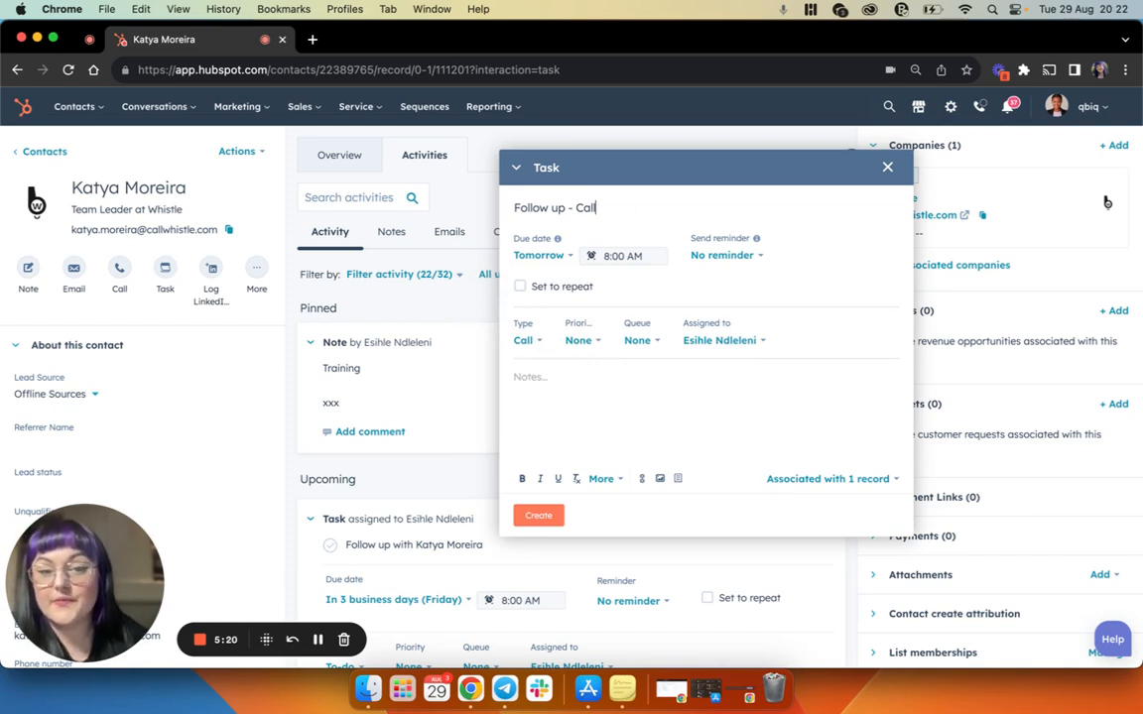
pyautogui.write('Email')
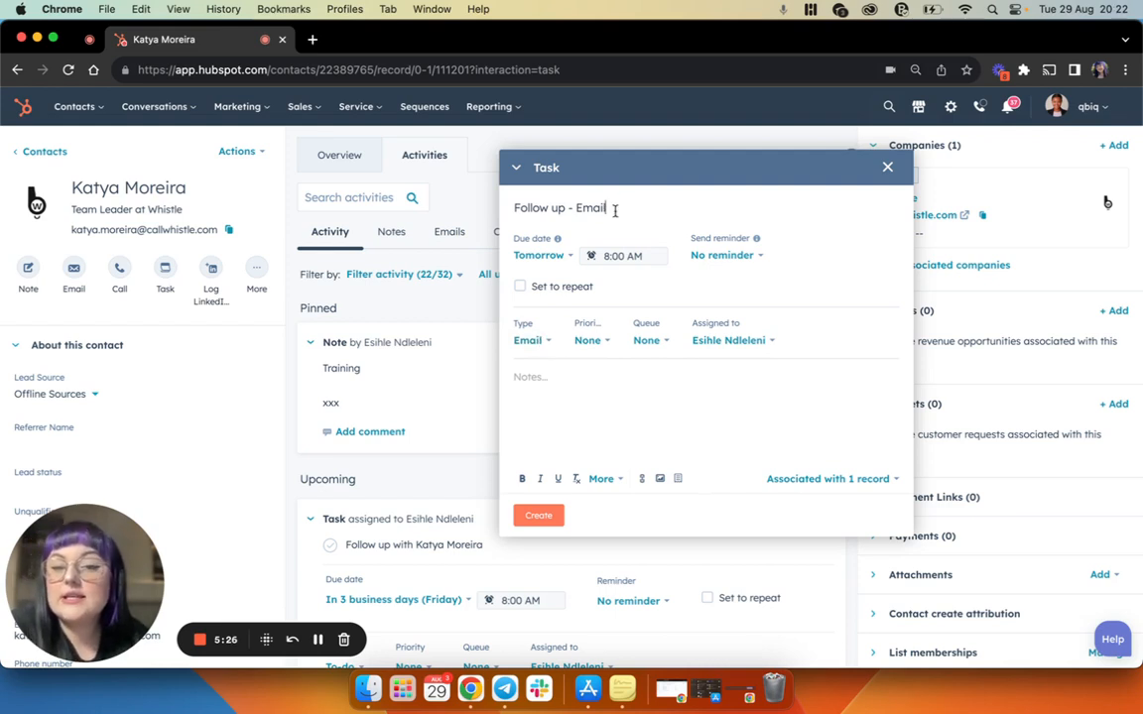
pyautogui.moveTo(607, 207); pyautogui.dragTo(569, 208)
pyautogui.press('BackSpace')
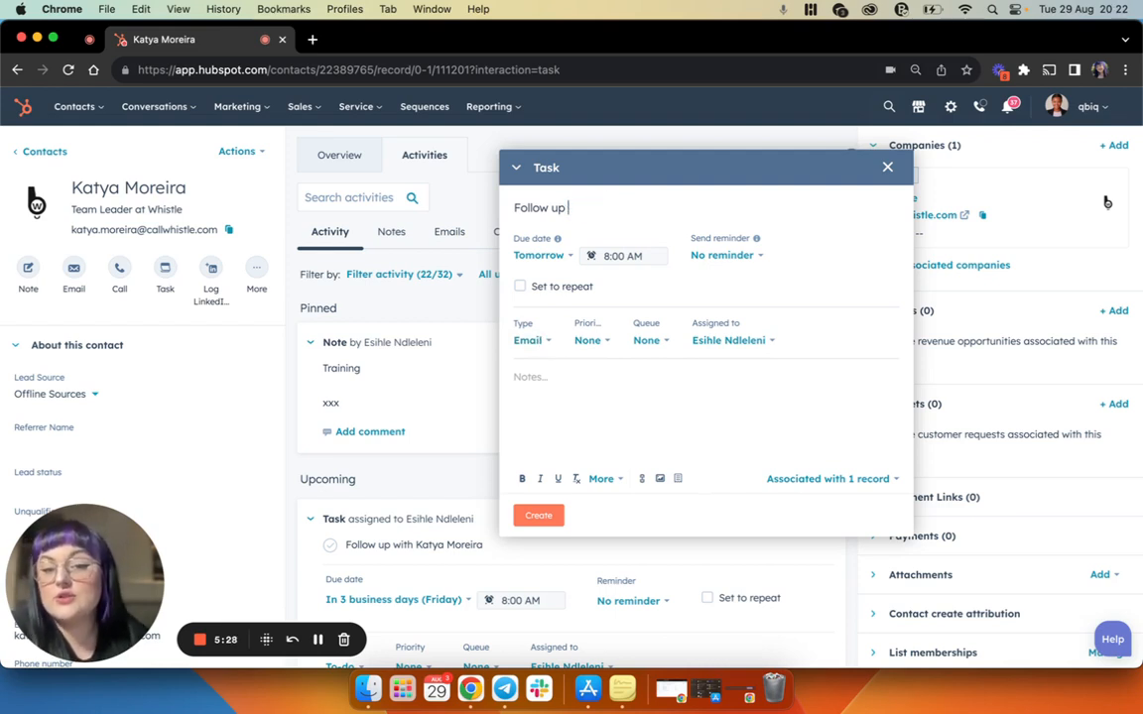
pyautogui.click(527, 340)
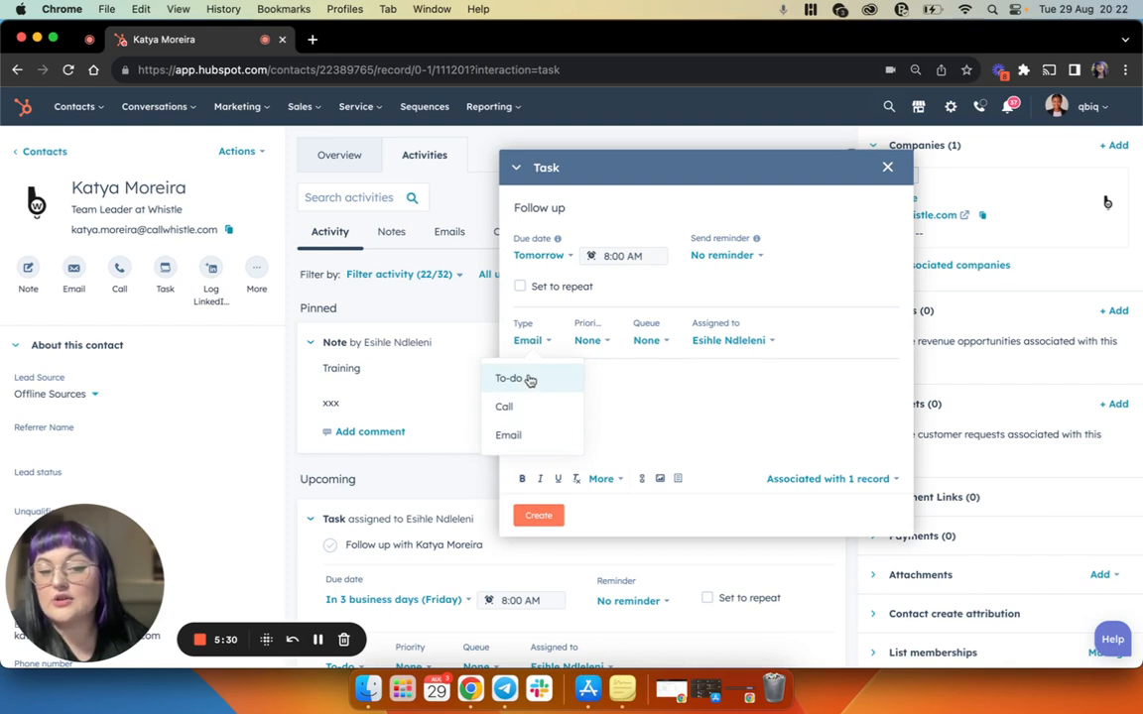
pyautogui.click(530, 379)
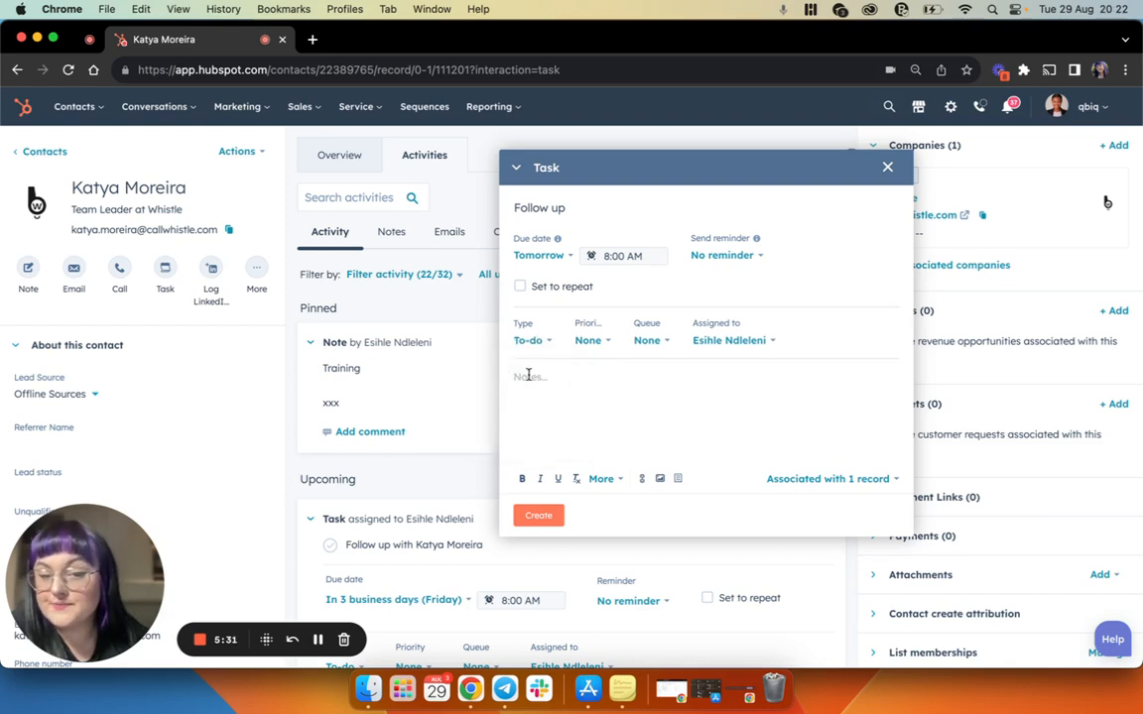
# View the task's available queues and the form for creating a new queue, and cancel the form.
pyautogui.click(646, 341)
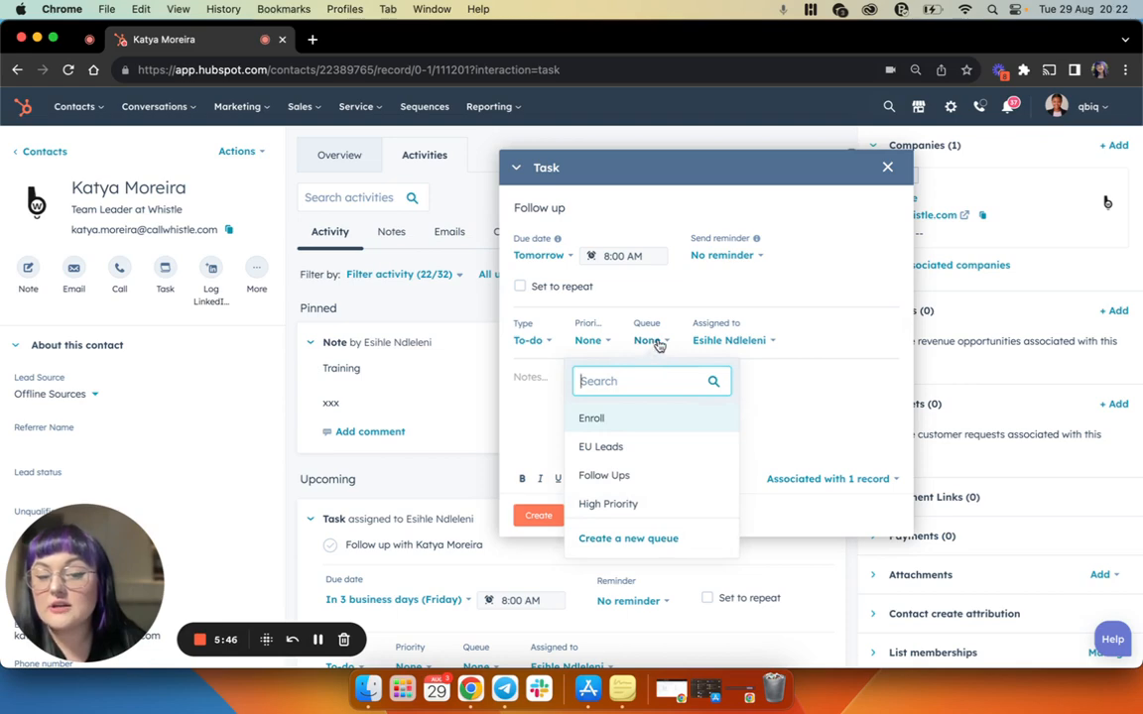
pyautogui.click(652, 541)
pyautogui.click(484, 237)
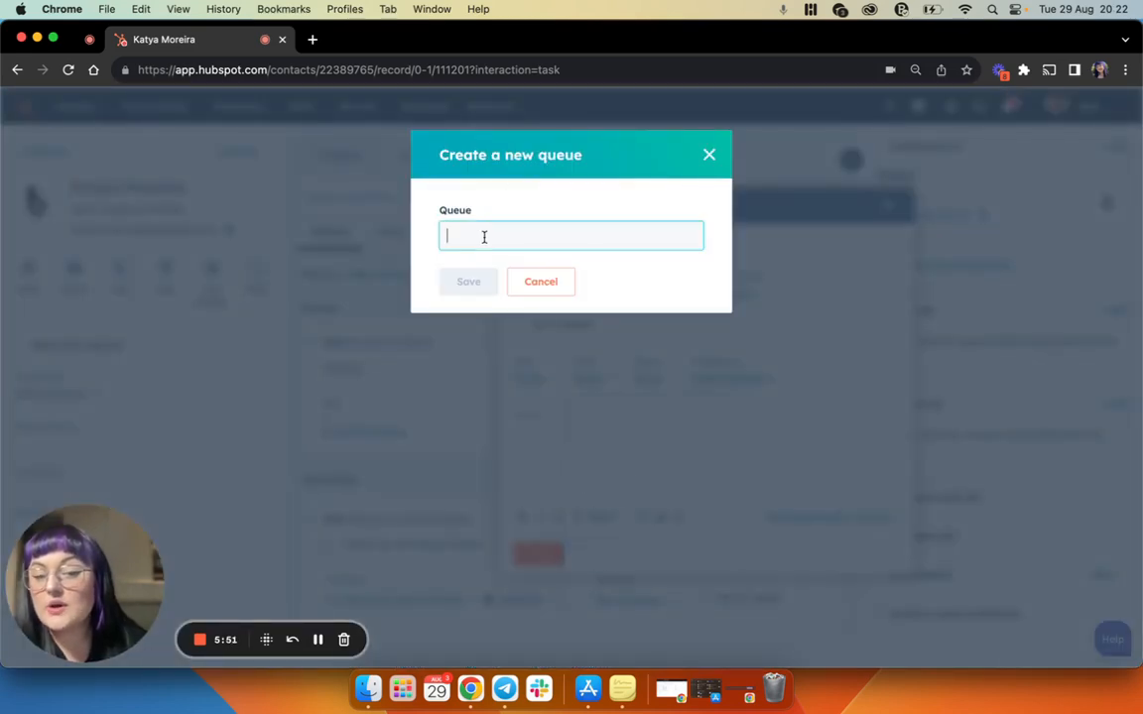
pyautogui.click(556, 288)
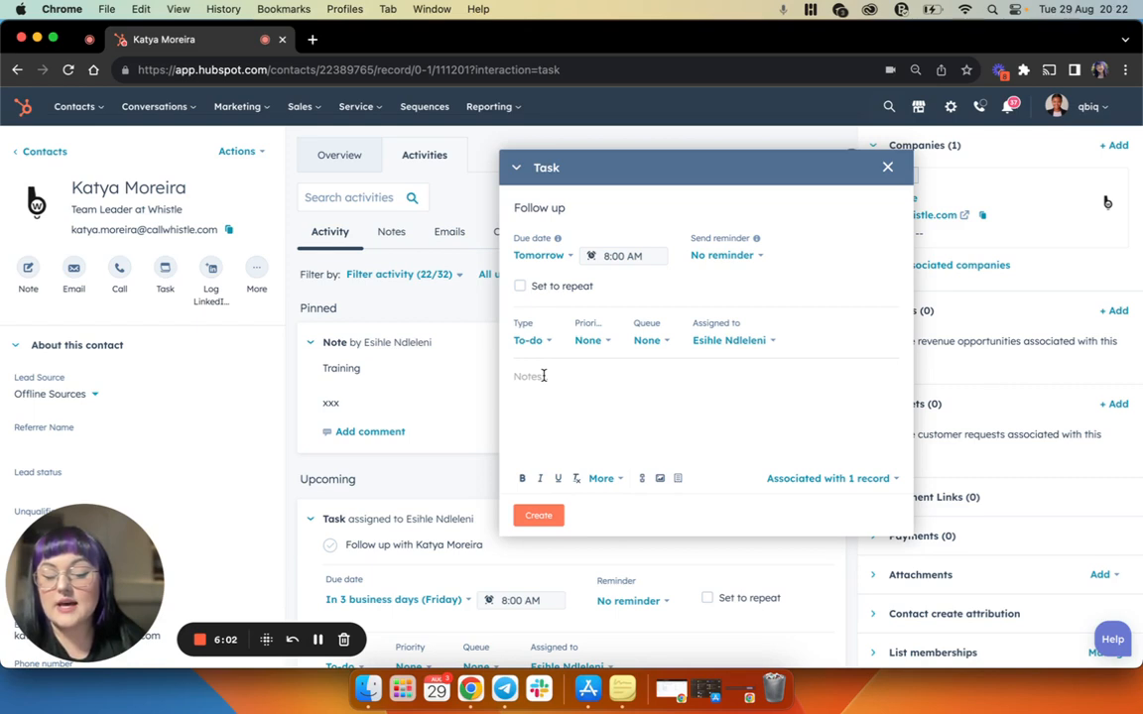
# Add the note "Meeting" to the follow-up task and create the task.
pyautogui.write('Meeting')
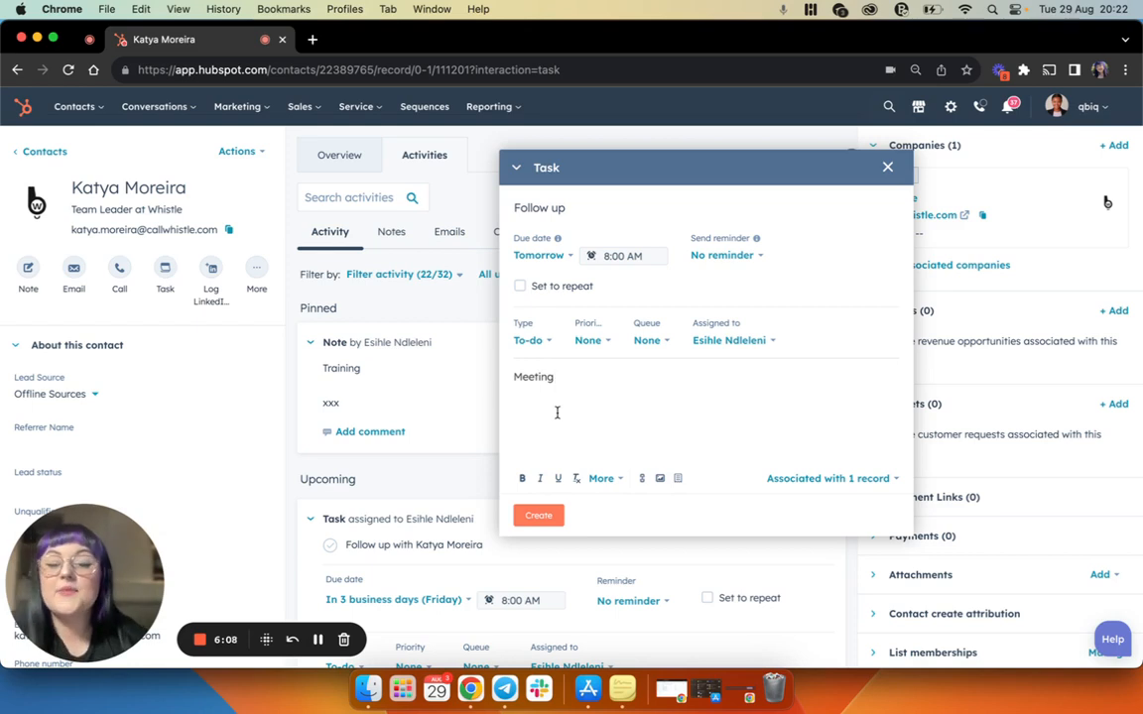
pyautogui.click(536, 516)
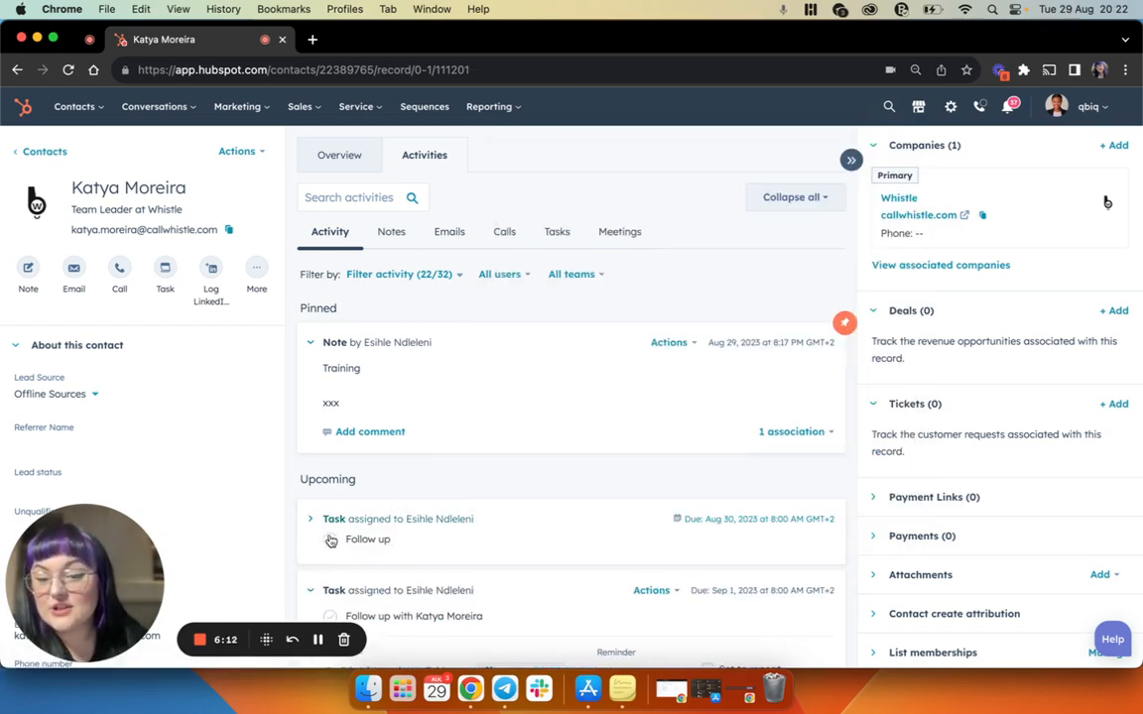
# Open a LinkedIn message log, remove the image from its body, and close the form without logging the activity.
pyautogui.click(256, 268)
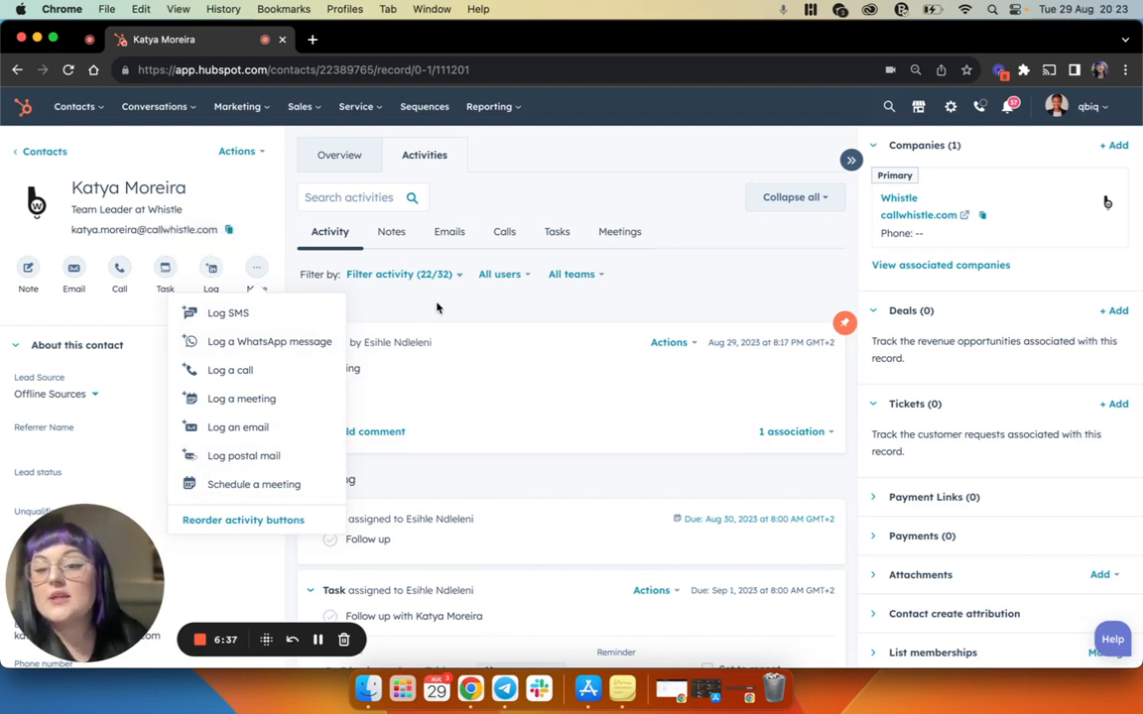
pyautogui.click(213, 273)
pyautogui.click(213, 273)
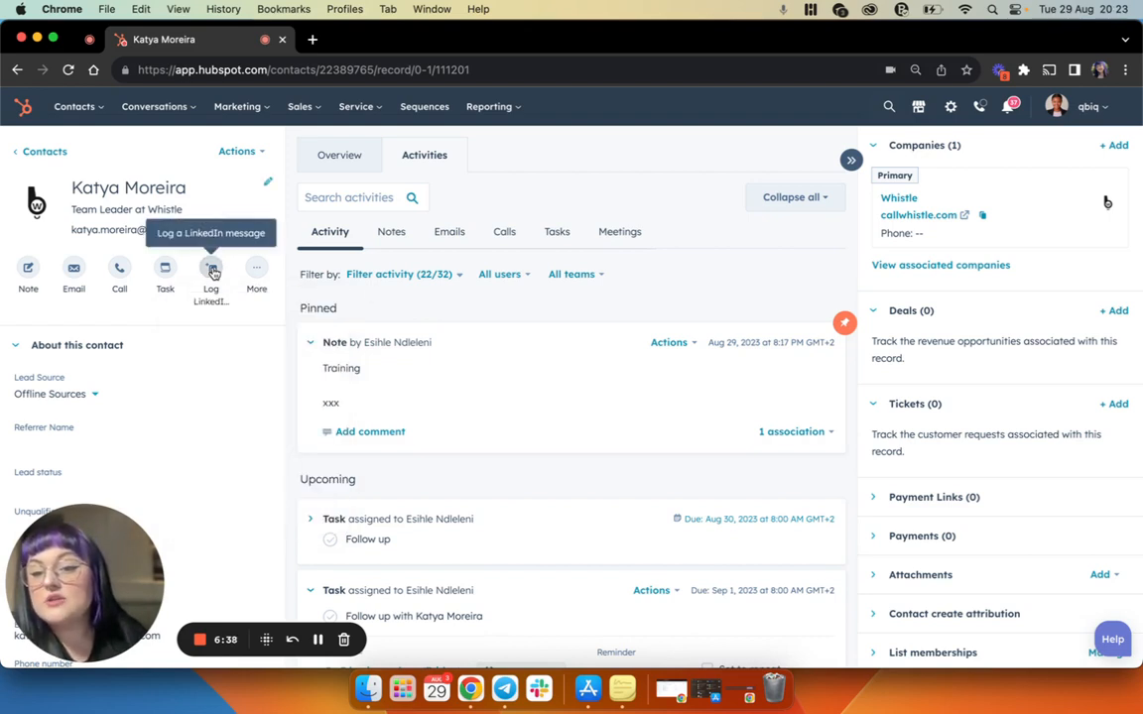
pyautogui.press('super+v')
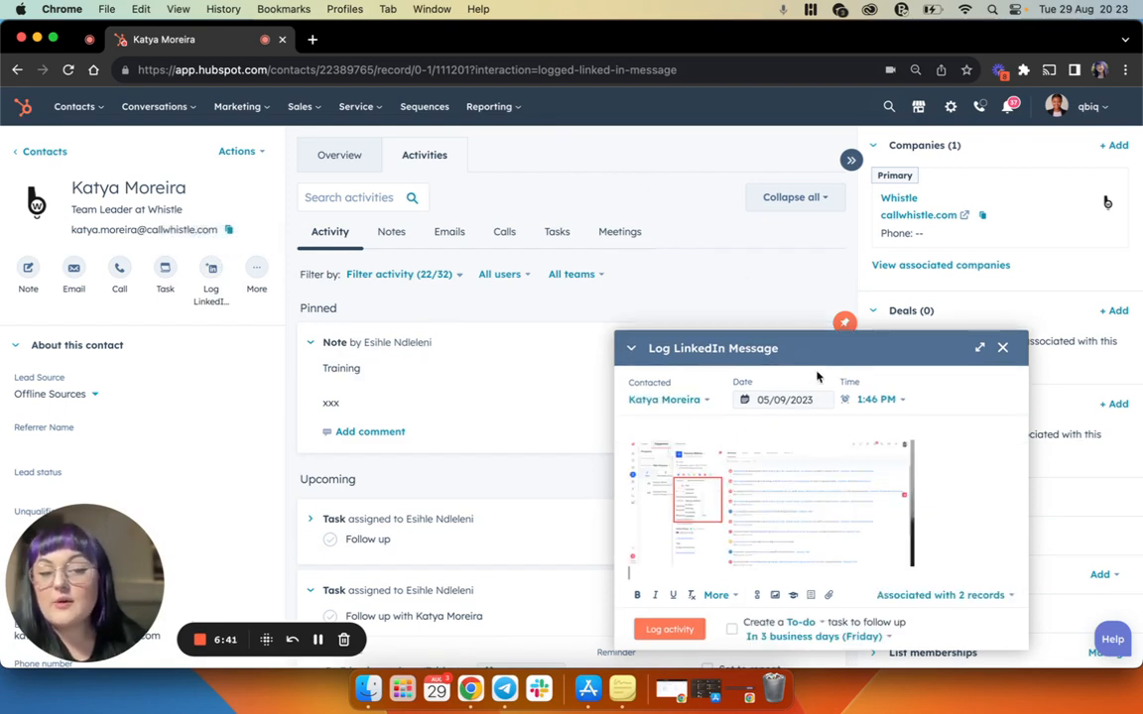
pyautogui.click(746, 506)
pyautogui.press('BackSpace')
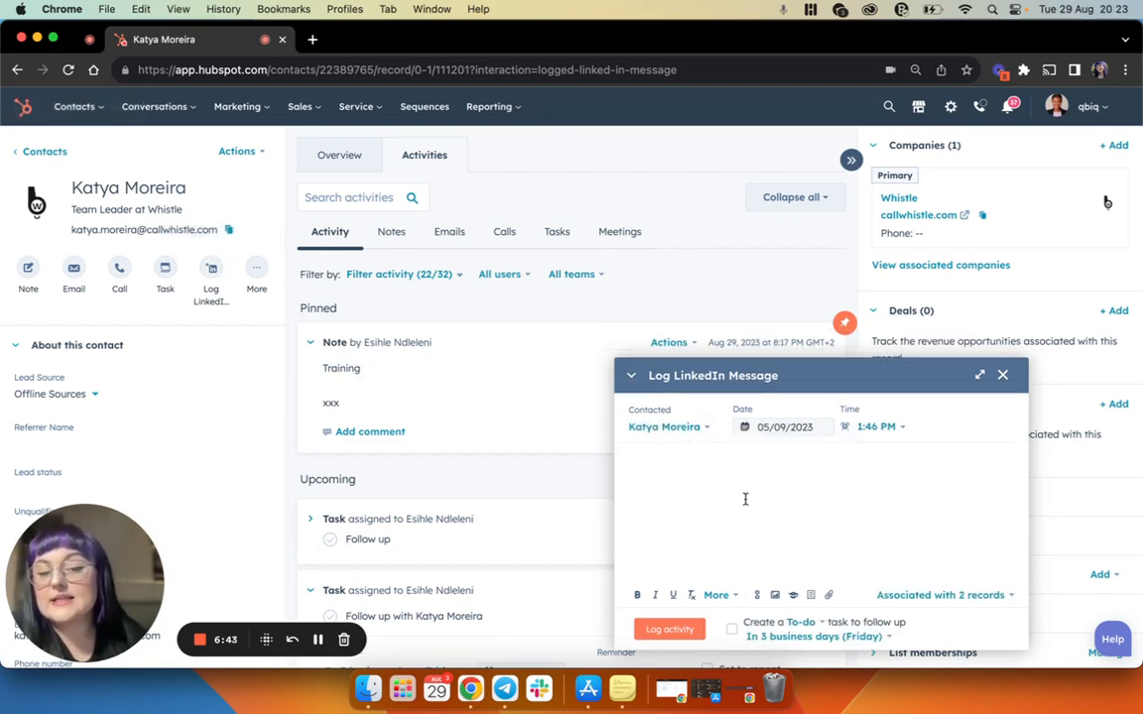
pyautogui.click(738, 460)
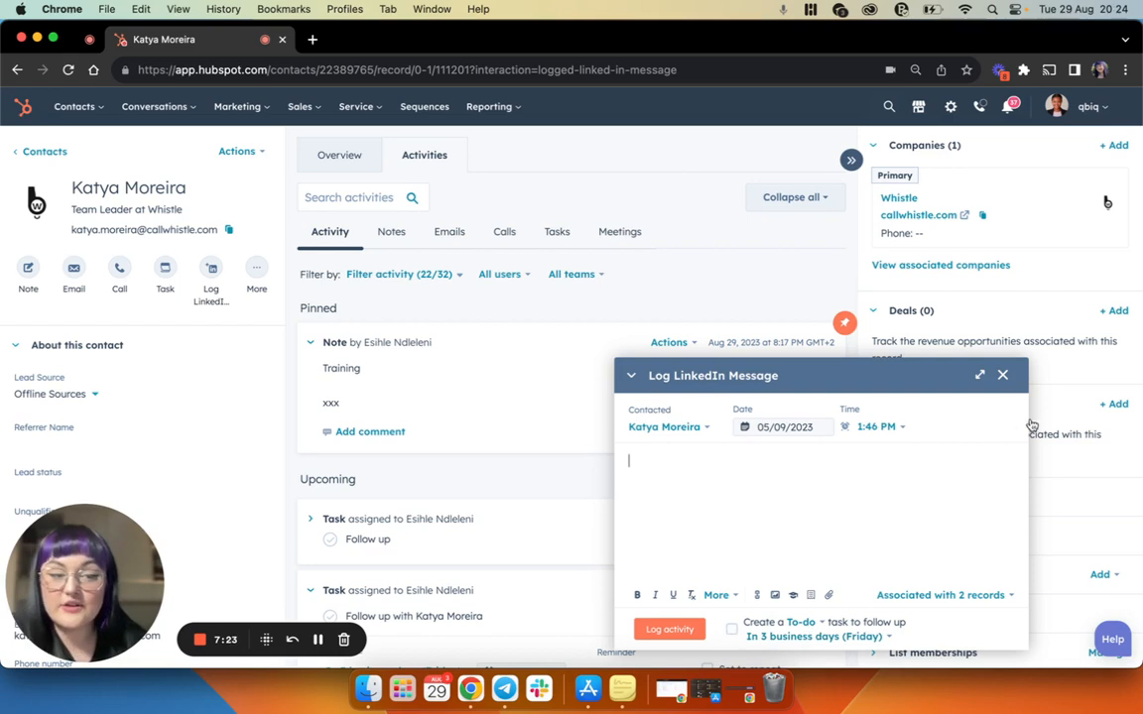
pyautogui.click(1003, 376)
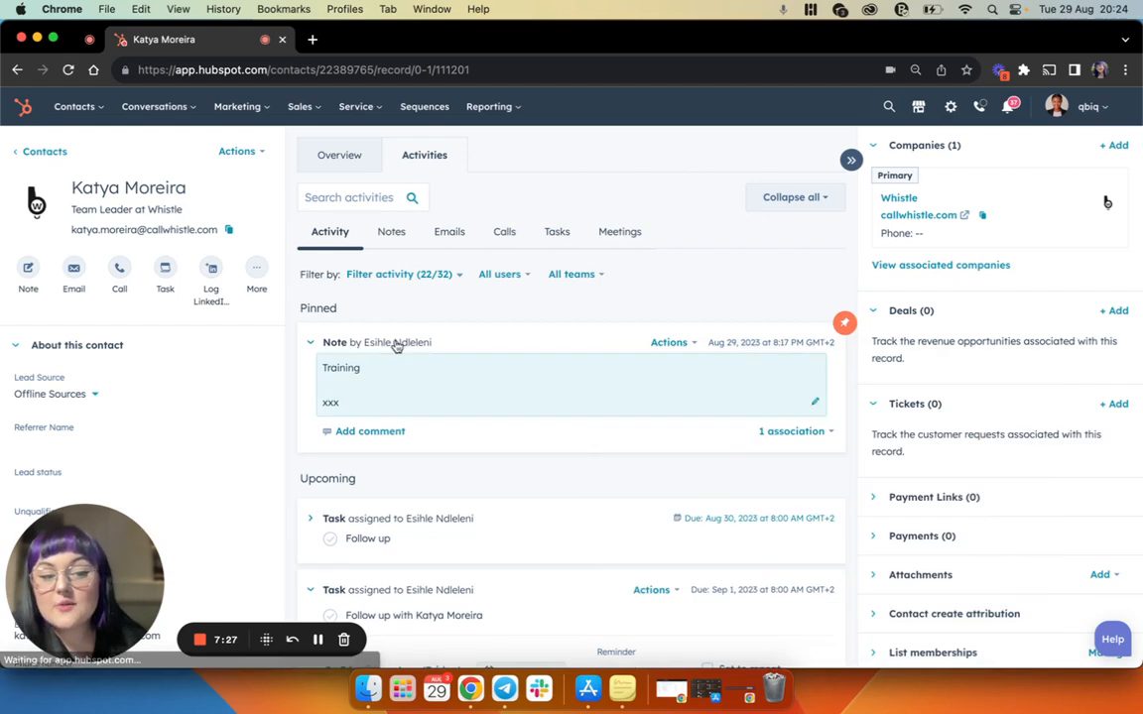
# Try an SMS log for the contact with the text "XX" and close it without logging.
pyautogui.click(256, 271)
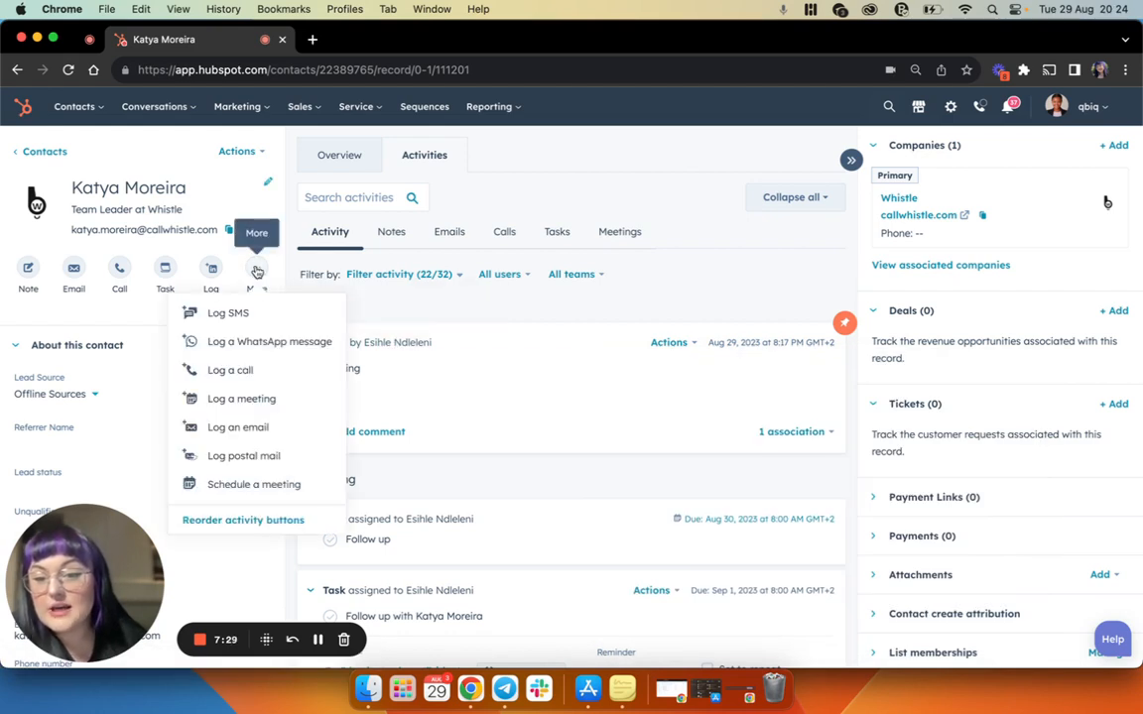
pyautogui.click(250, 317)
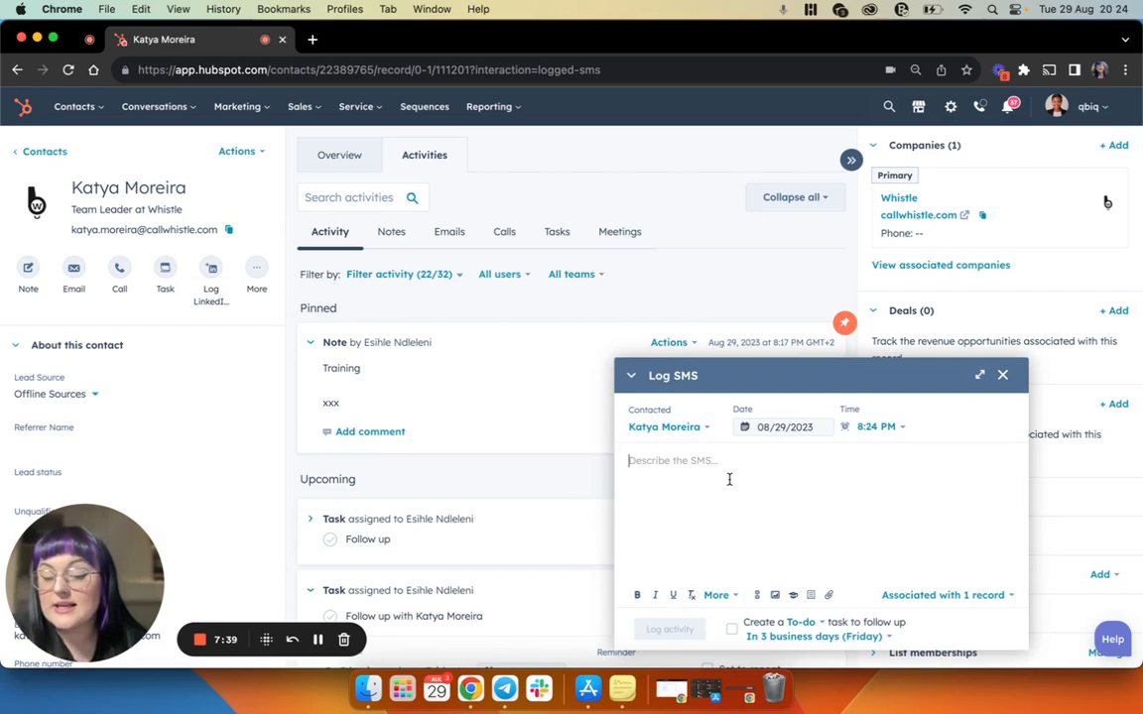
pyautogui.write('xx')
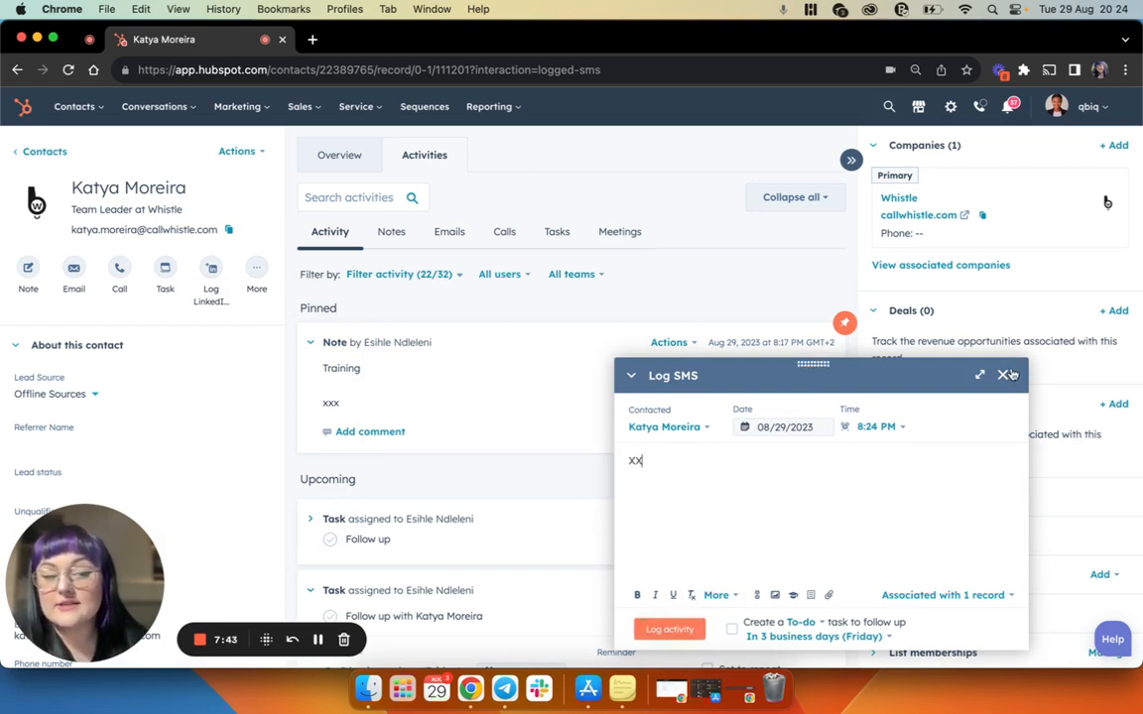
pyautogui.click(1002, 376)
# Examine the outcome, type and direction fields of the call log form and close it without logging.
pyautogui.click(256, 266)
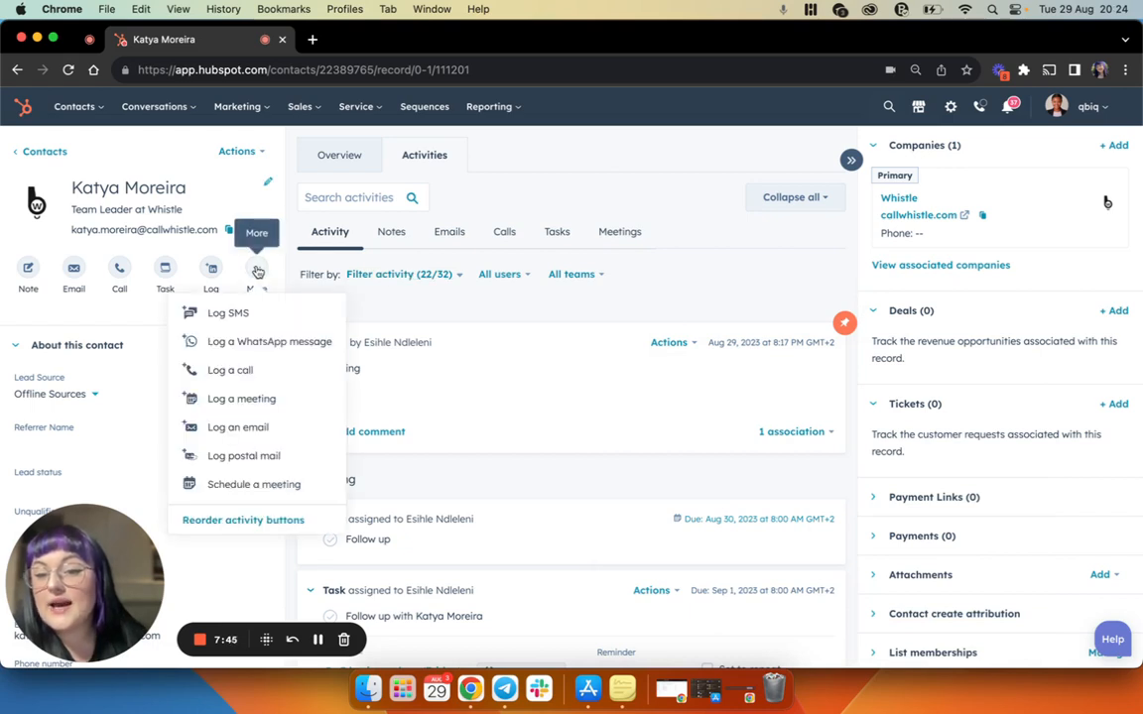
pyautogui.click(230, 370)
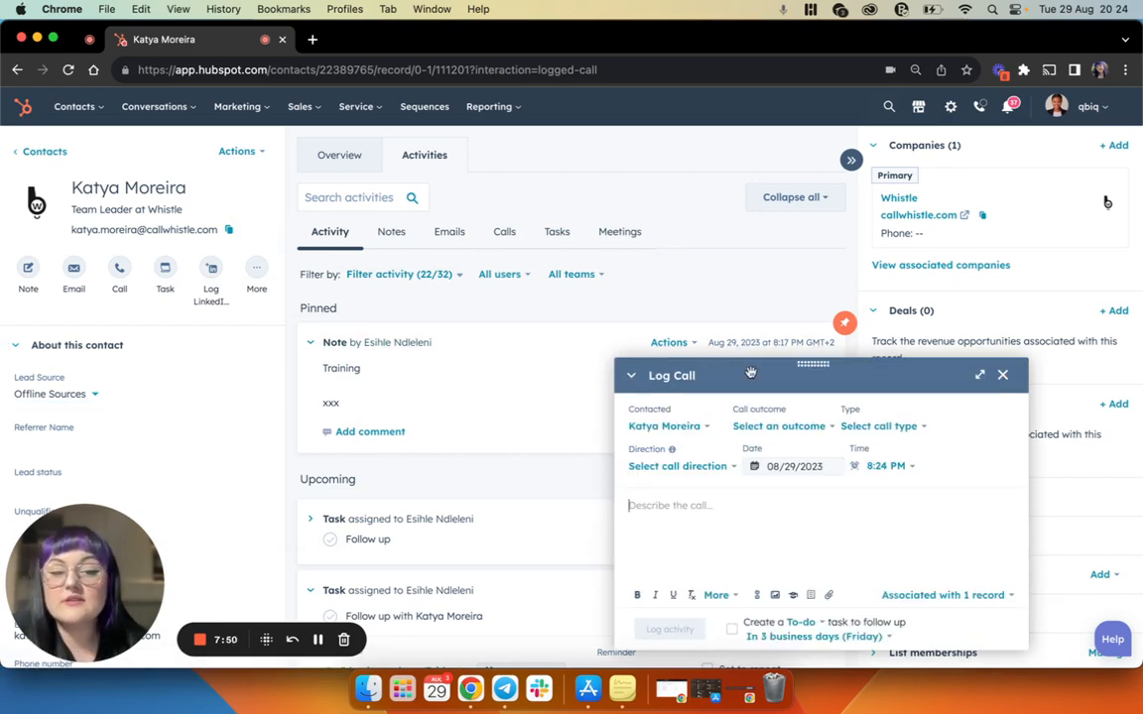
pyautogui.moveTo(751, 372); pyautogui.dragTo(704, 270)
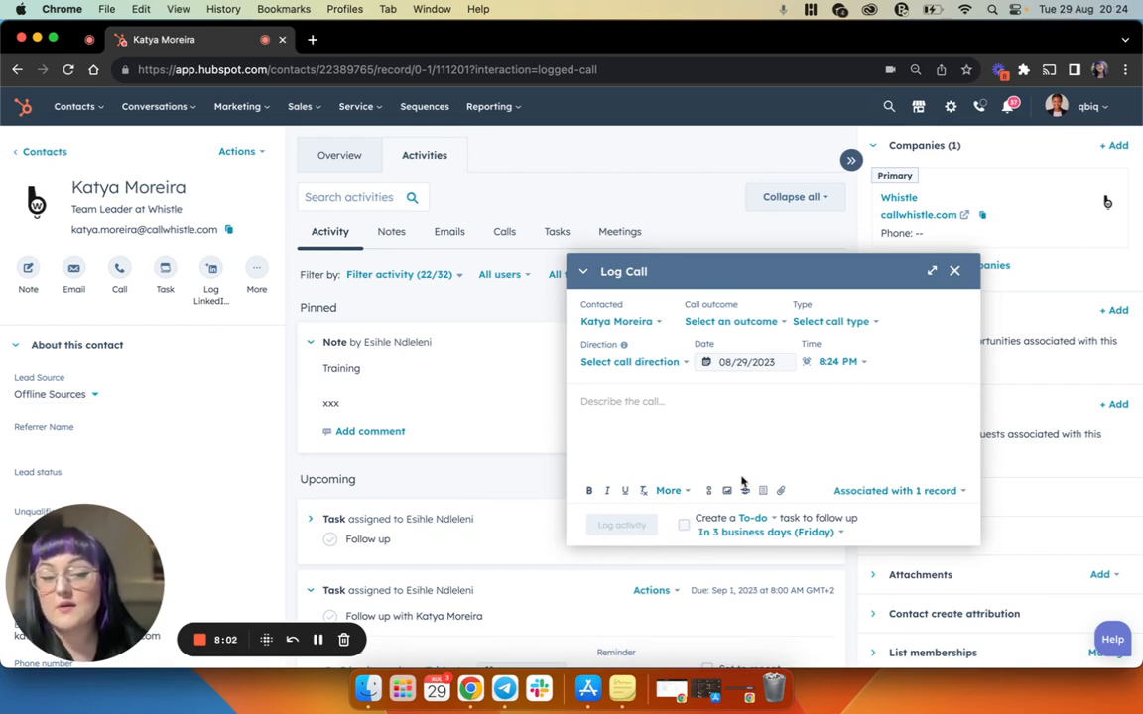
pyautogui.click(954, 270)
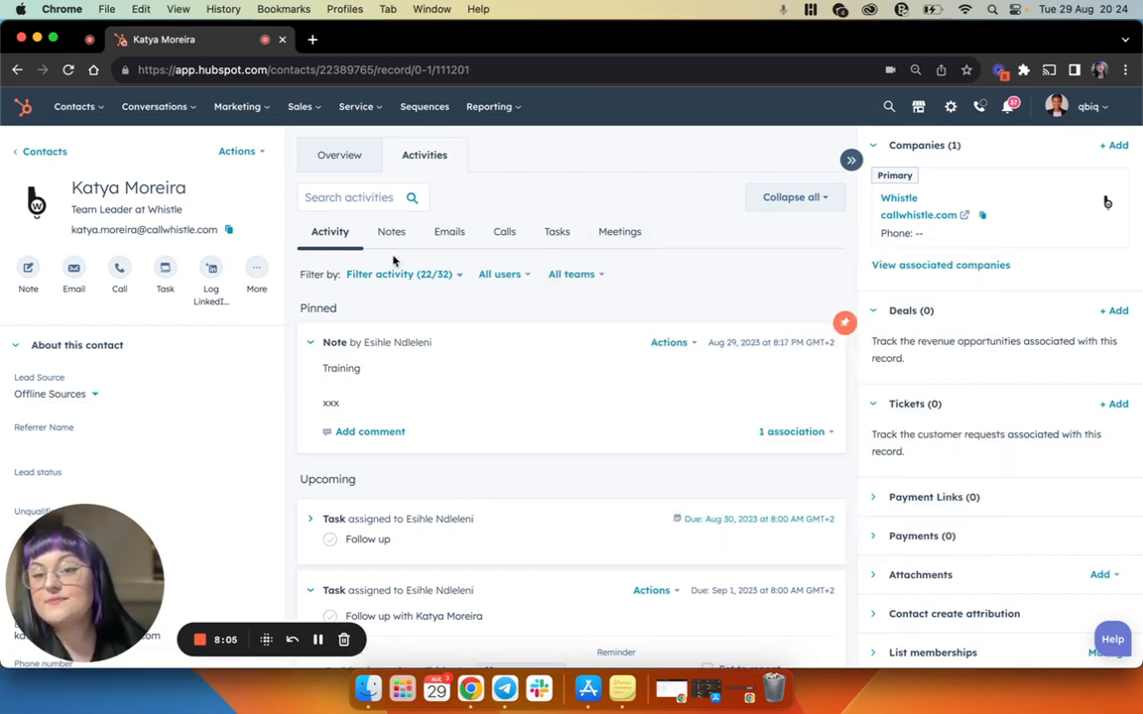
# View the forms for logging a meeting and logging an email, closing each without logging an activity.
pyautogui.click(257, 268)
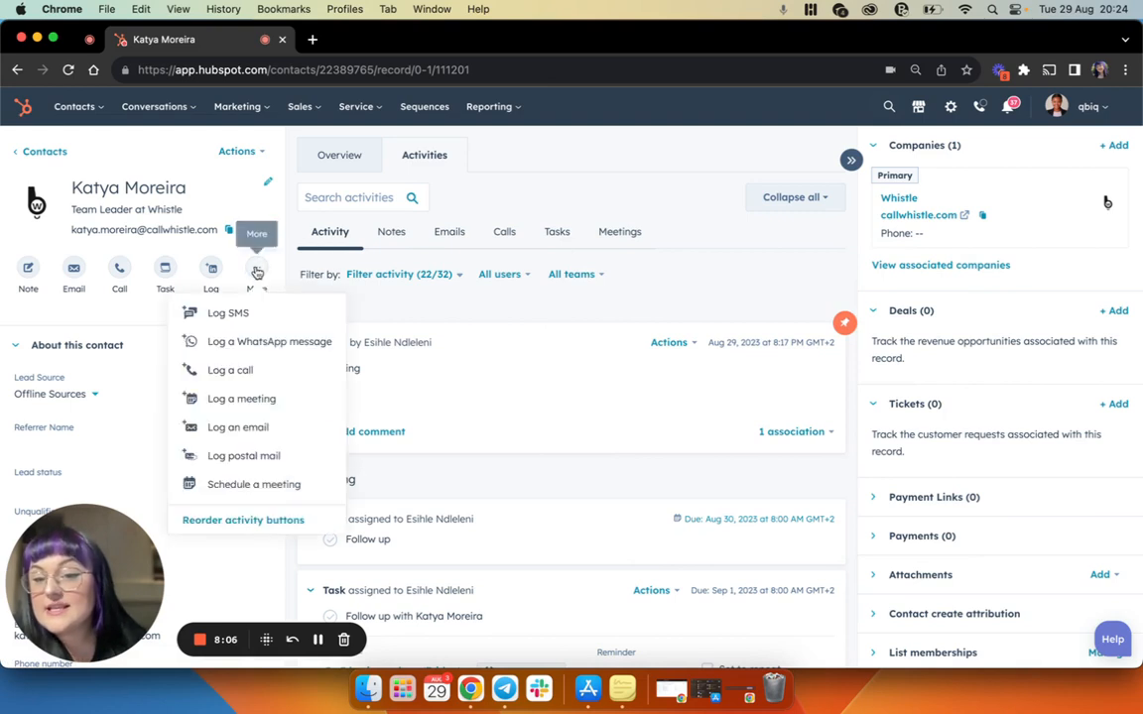
pyautogui.click(263, 406)
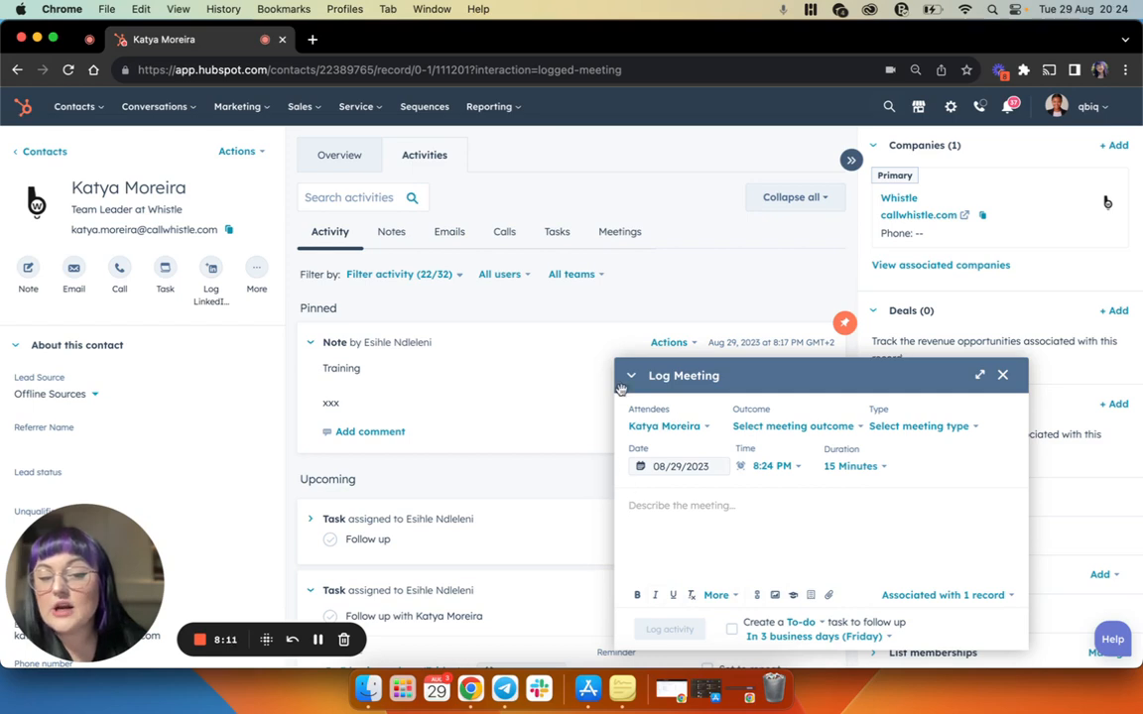
pyautogui.click(1002, 375)
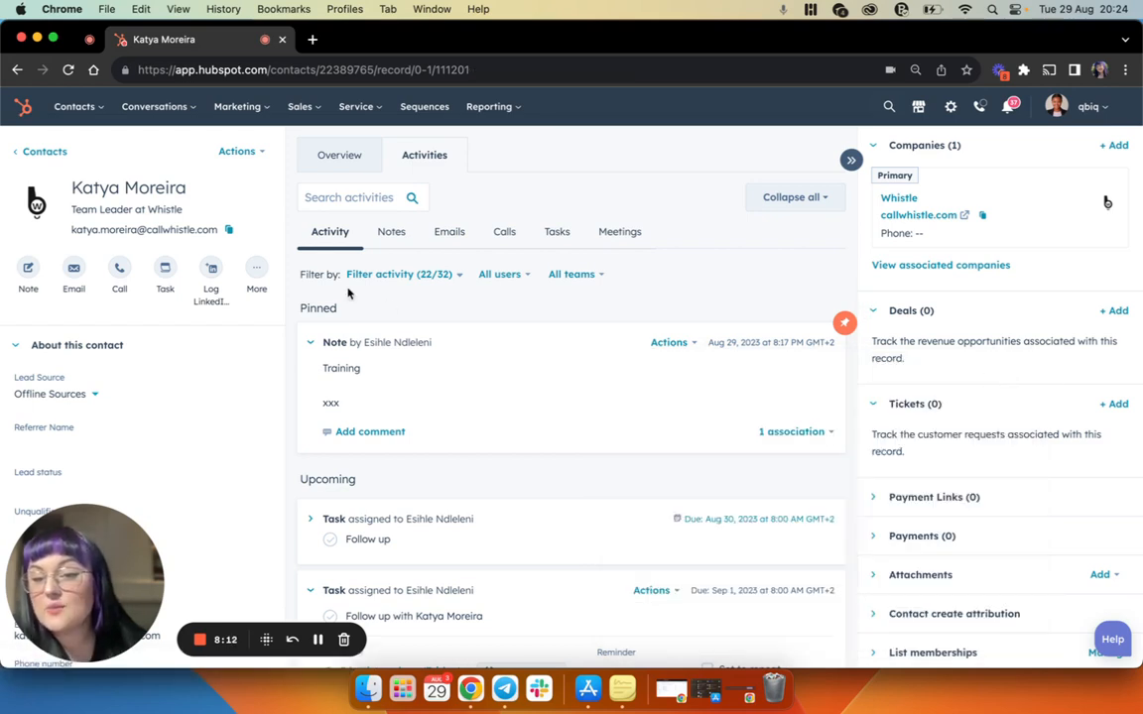
pyautogui.click(256, 269)
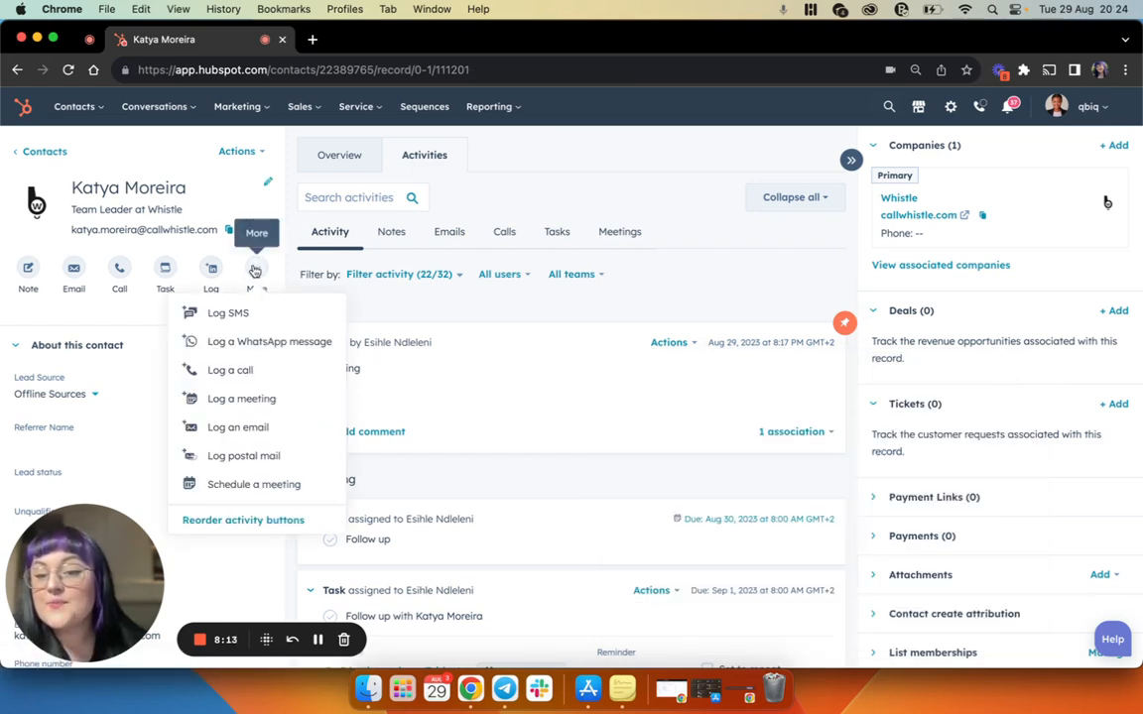
pyautogui.click(254, 436)
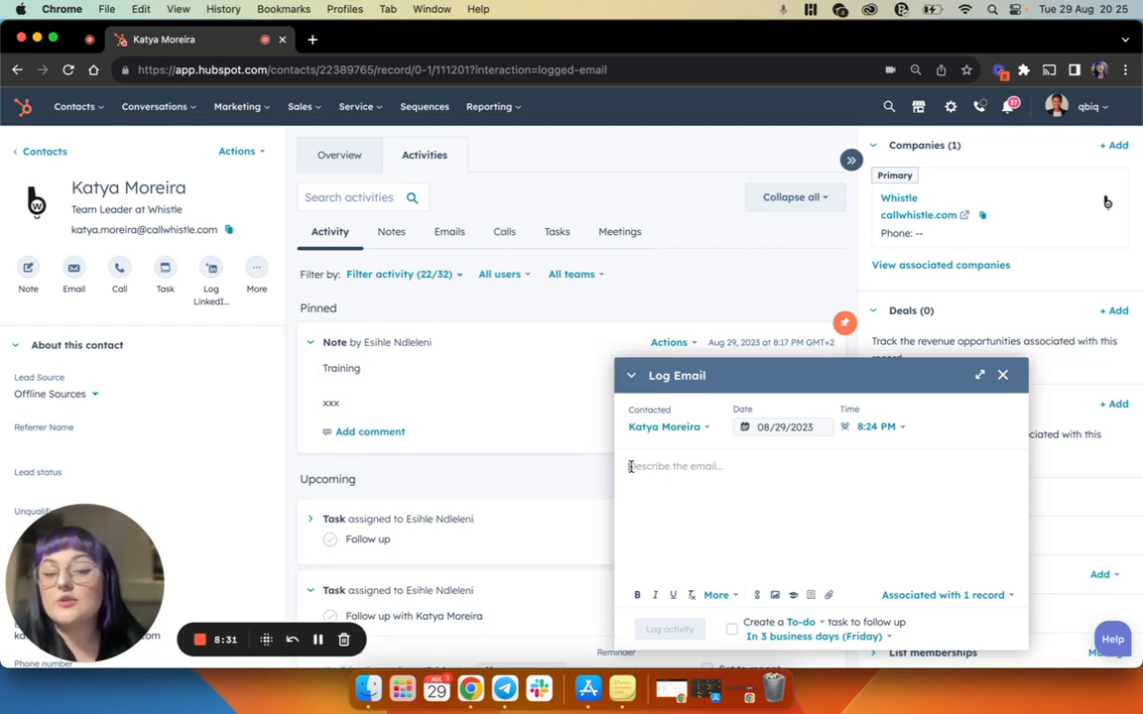
pyautogui.click(1002, 375)
# View the meeting scheduling window for the contact and close it without connecting a calendar.
pyautogui.click(257, 270)
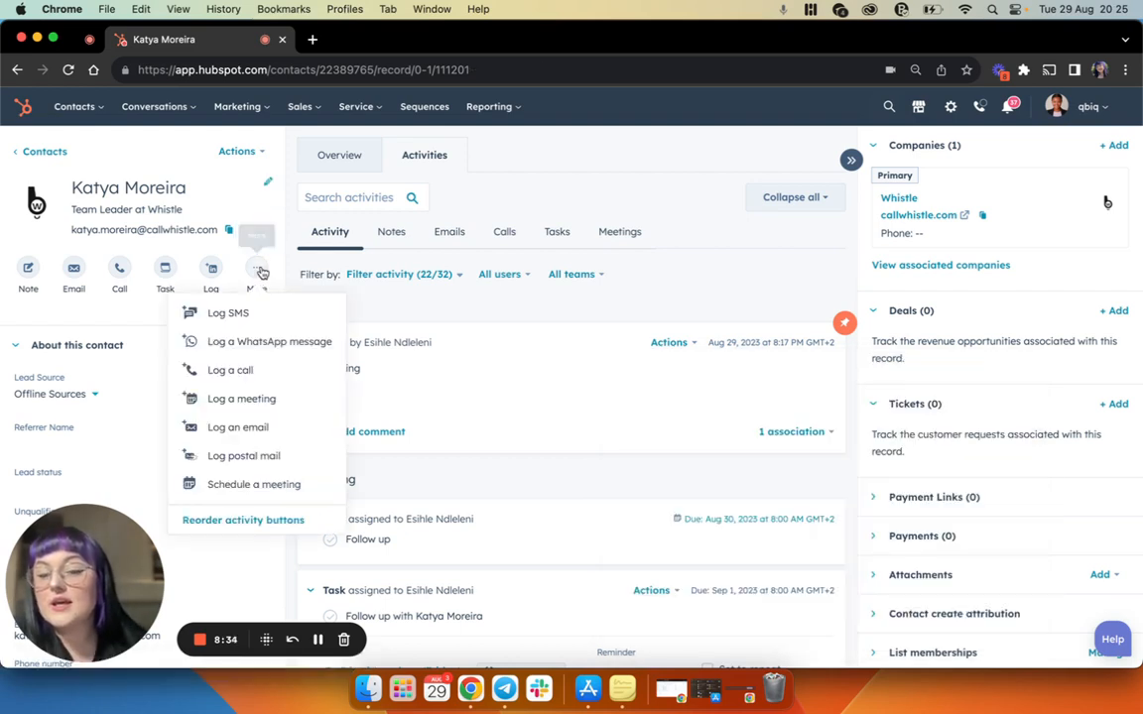
pyautogui.click(239, 488)
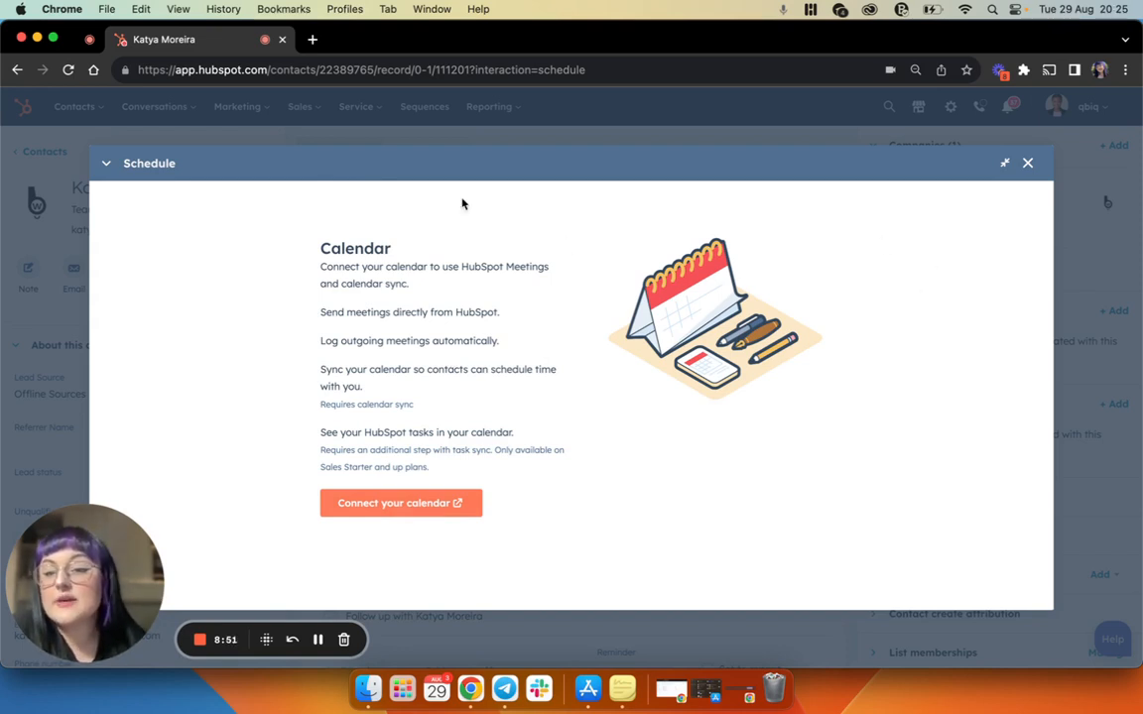
pyautogui.click(1027, 164)
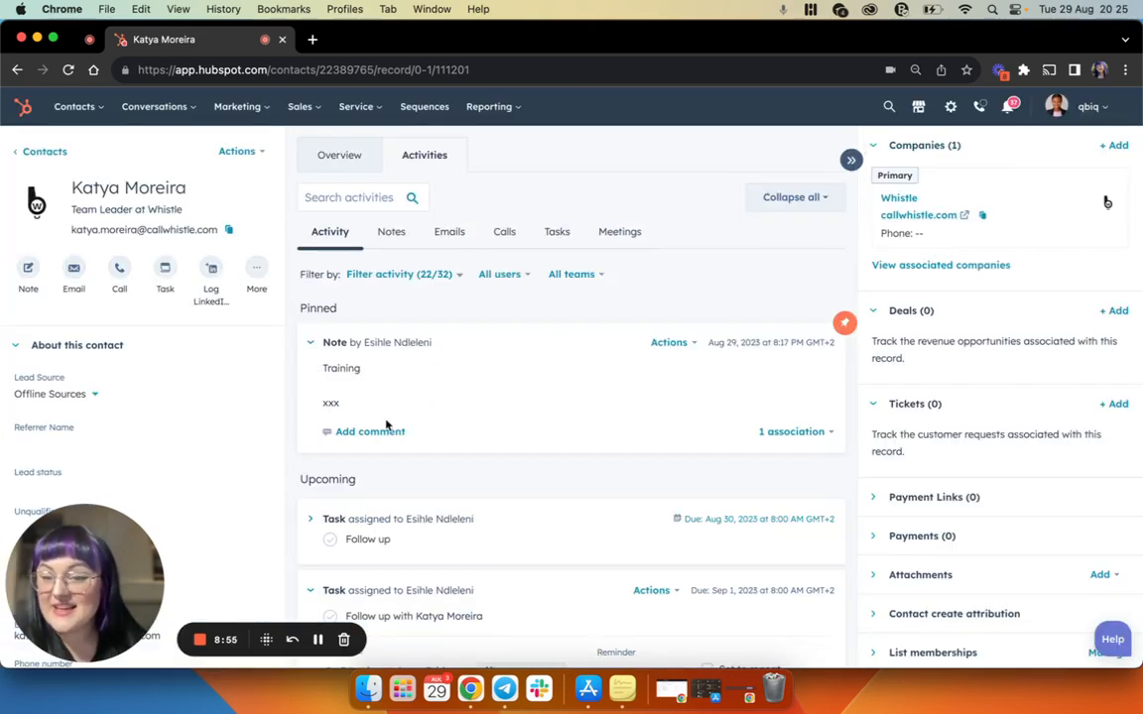